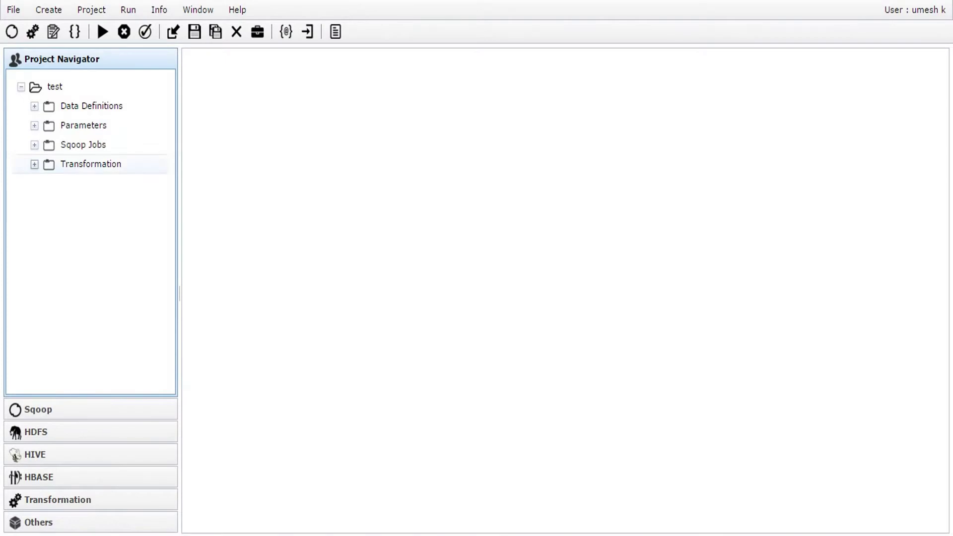
Step: Create a transformation job named invoice_transformation in the test project
{"action": "left_click", "coordinate": [90, 164]}
{"action": "left_click", "coordinate": [55, 86]}
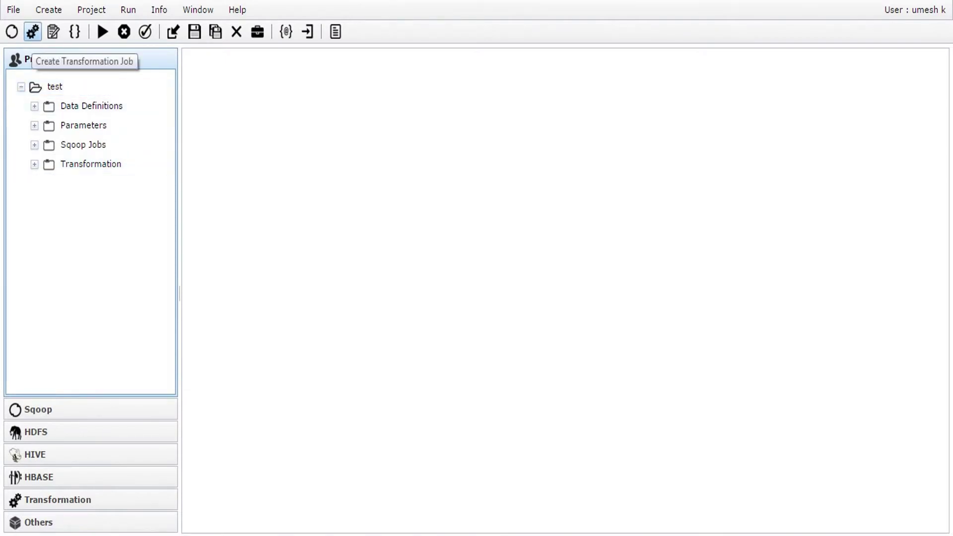
{"action": "left_click", "coordinate": [32, 31]}
{"action": "type", "text": "invoice"}
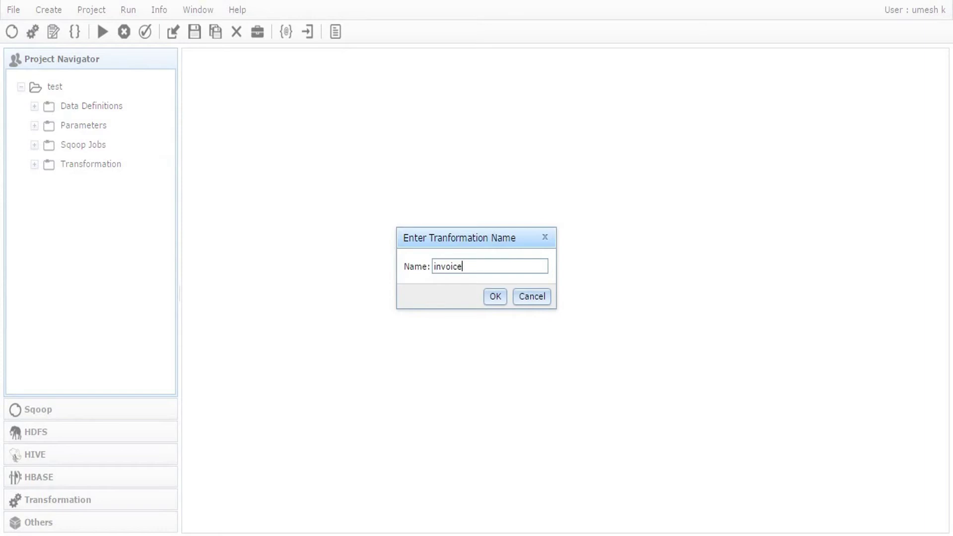
{"action": "type", "text": "_transformation"}
{"action": "left_click", "coordinate": [494, 296]}
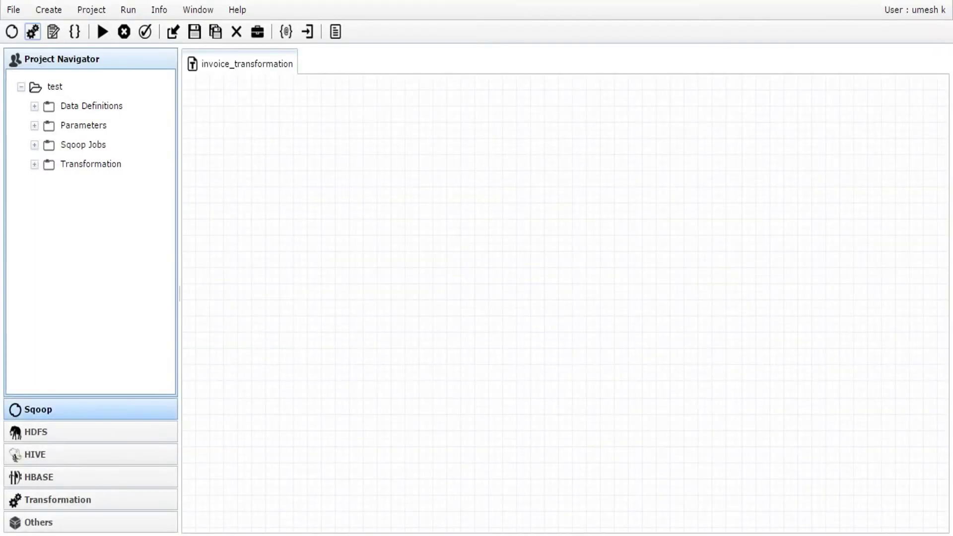
Step: Place an HDFS Read WholeFile component on the upper part of the transformation canvas
{"action": "left_click", "coordinate": [91, 431]}
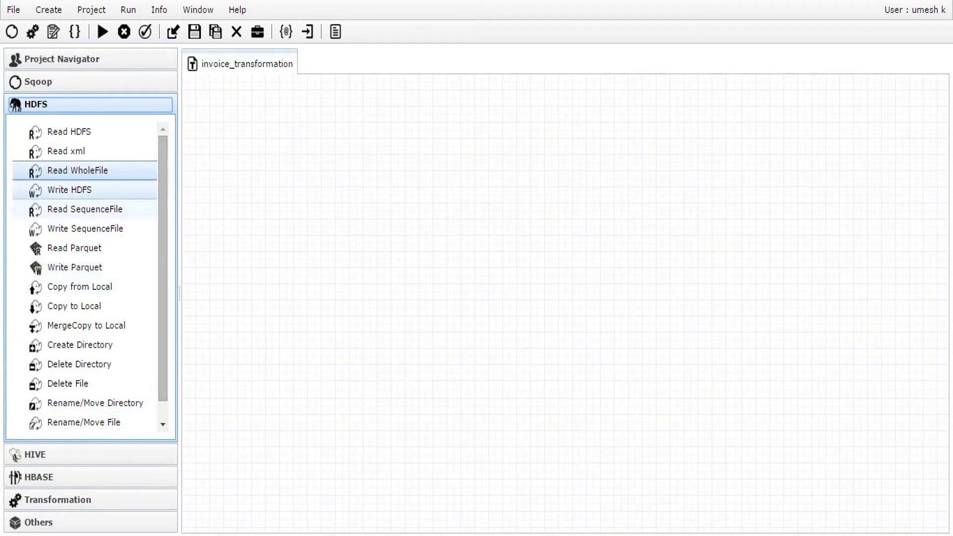
{"action": "left_click", "coordinate": [77, 170]}
{"action": "left_click_drag", "start_coordinate": [234, 99], "coordinate": [324, 223]}
Step: Configure Read WholeFile with input type Directory, the HDFS folder sample_invoice as its source, and file type Unstructured
{"action": "right_click", "coordinate": [330, 231]}
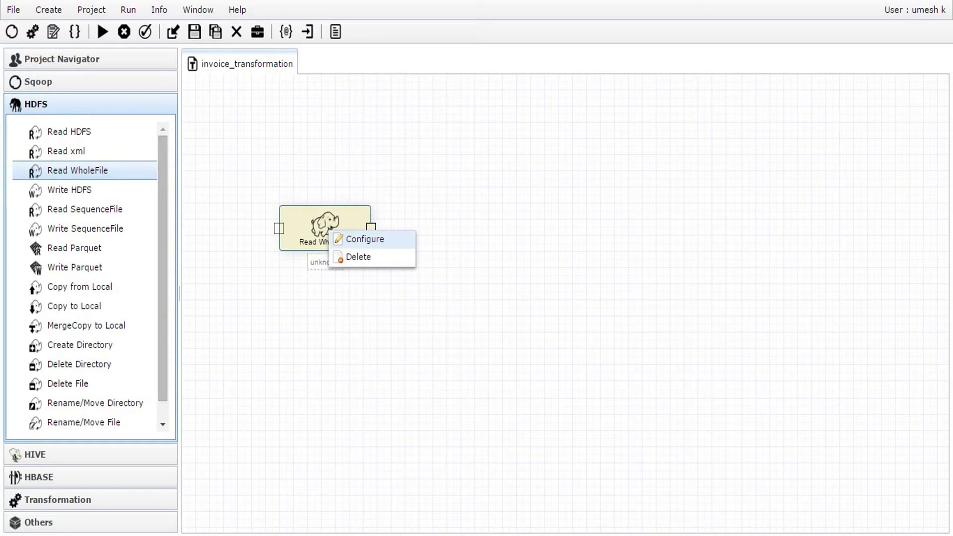
{"action": "left_click", "coordinate": [365, 239]}
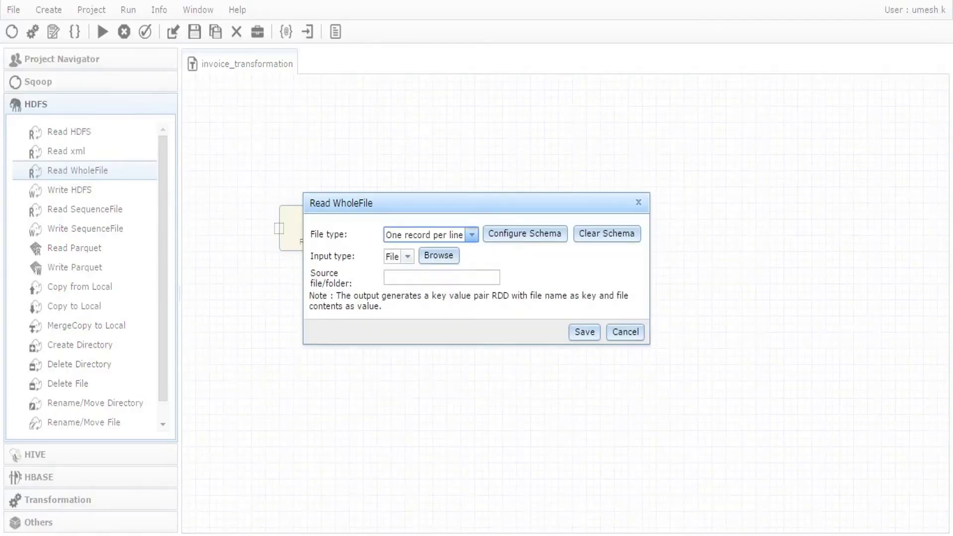
{"action": "left_click", "coordinate": [406, 256]}
{"action": "left_click", "coordinate": [399, 285]}
{"action": "left_click", "coordinate": [462, 255]}
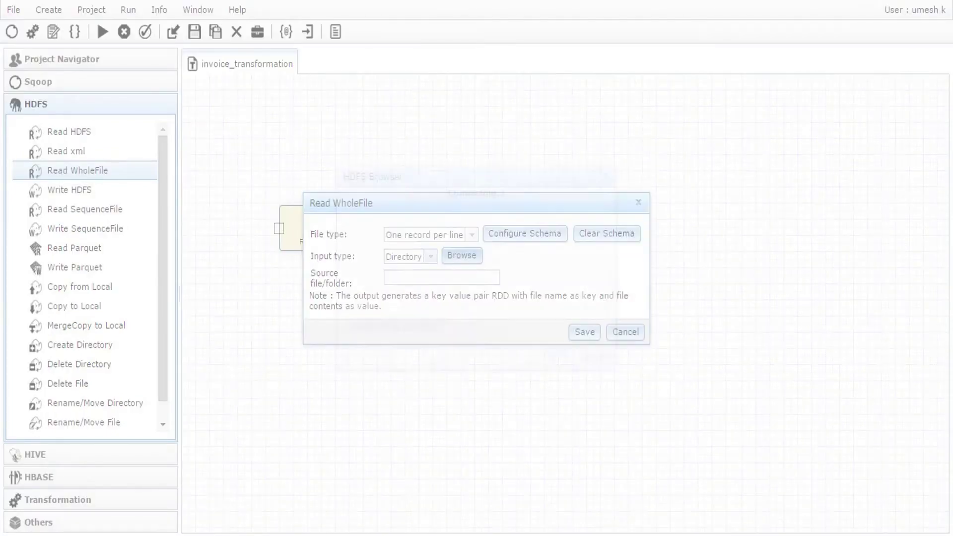
{"action": "left_click_drag", "start_coordinate": [603, 234], "coordinate": [603, 239]}
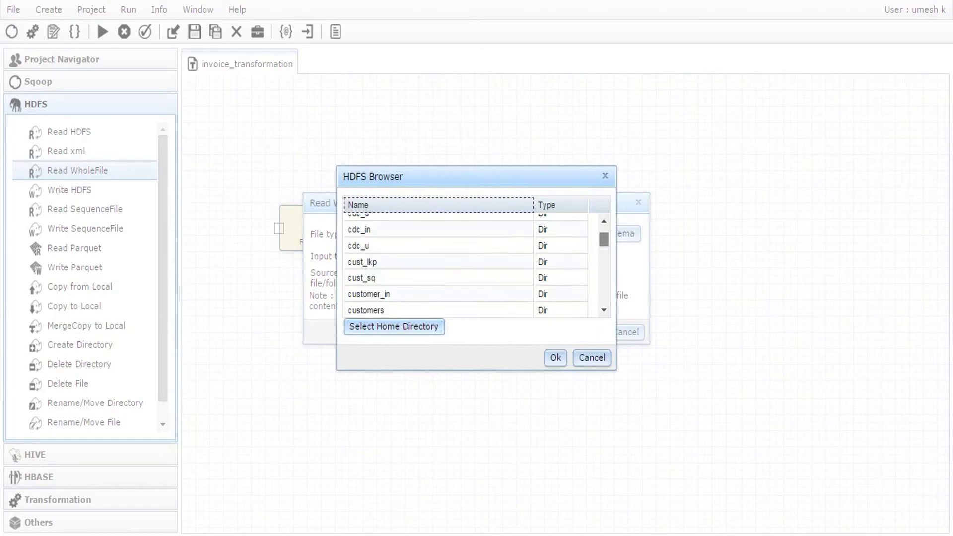
{"action": "scroll", "coordinate": [466, 264], "scroll_direction": "down", "scroll_amount": 6}
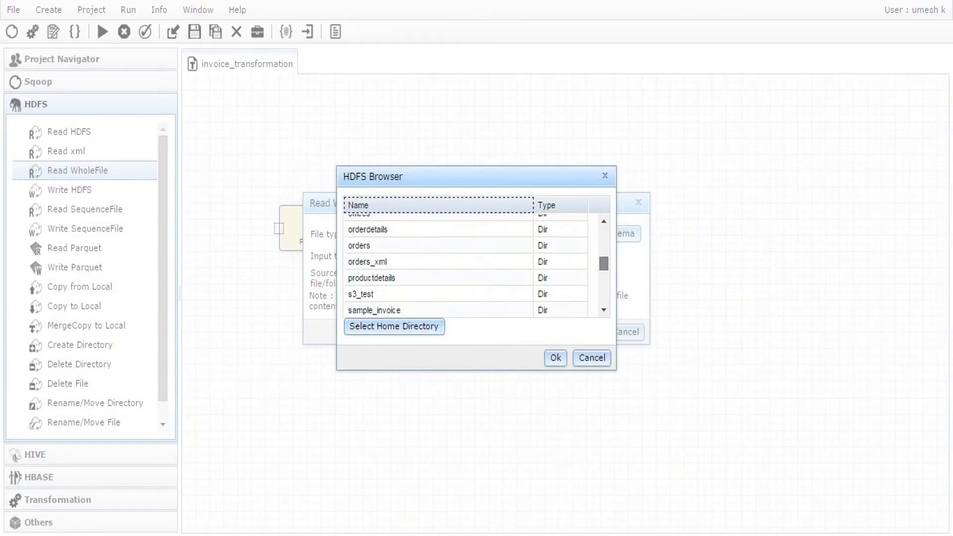
{"action": "scroll", "coordinate": [546, 278], "scroll_direction": "down", "scroll_amount": 2}
{"action": "left_click", "coordinate": [560, 280]}
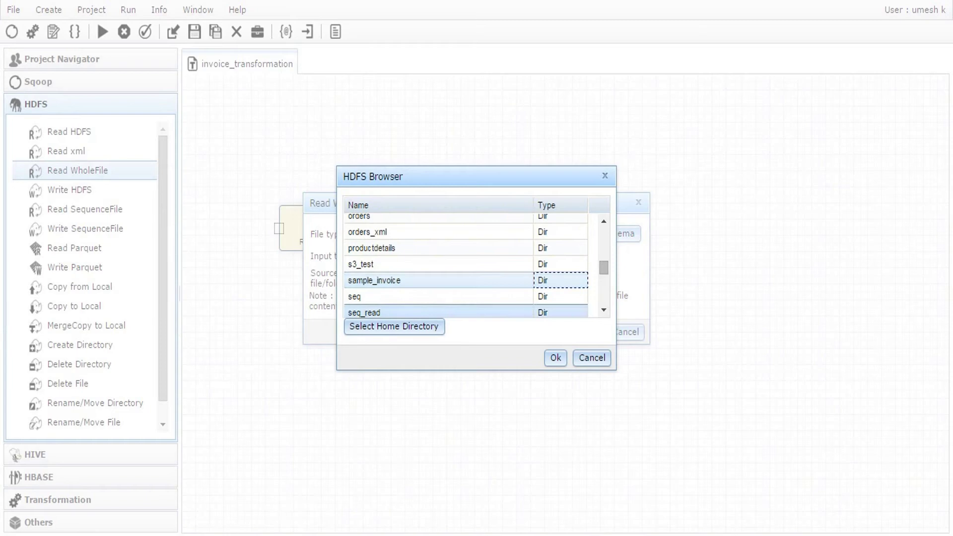
{"action": "left_click", "coordinate": [555, 357]}
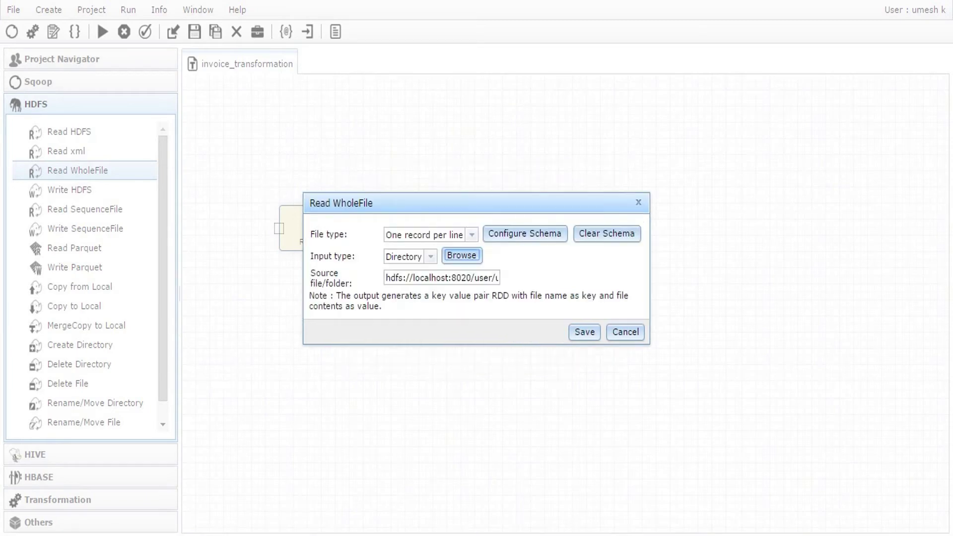
{"action": "left_click", "coordinate": [471, 235]}
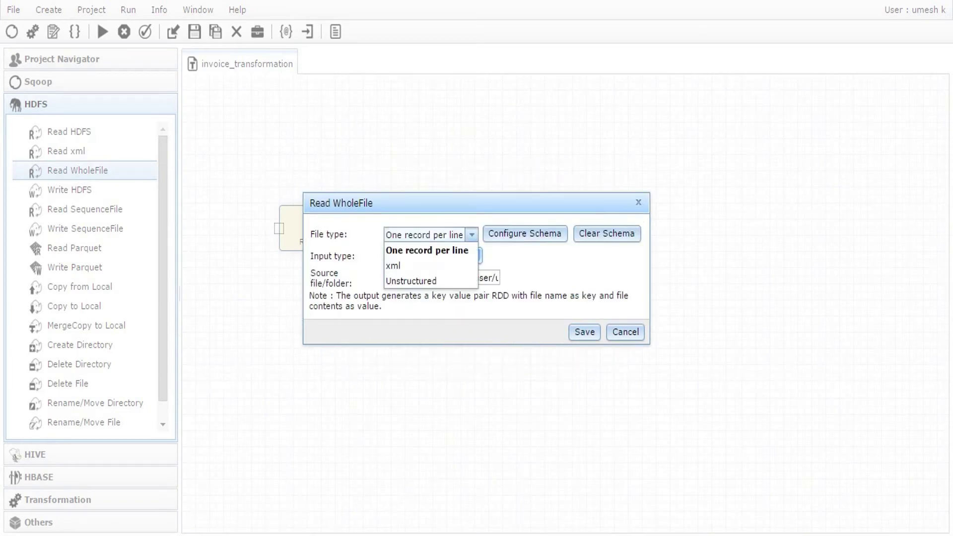
{"action": "left_click", "coordinate": [422, 281]}
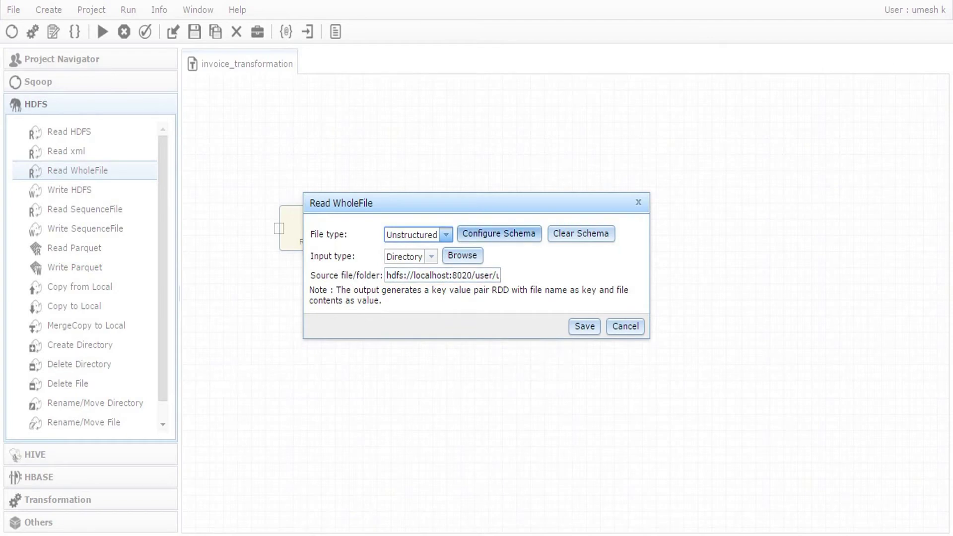
Step: In the Read WholeFile schema, create a String column from value named client_name, evaluated by Line No 5
{"action": "left_click", "coordinate": [498, 233]}
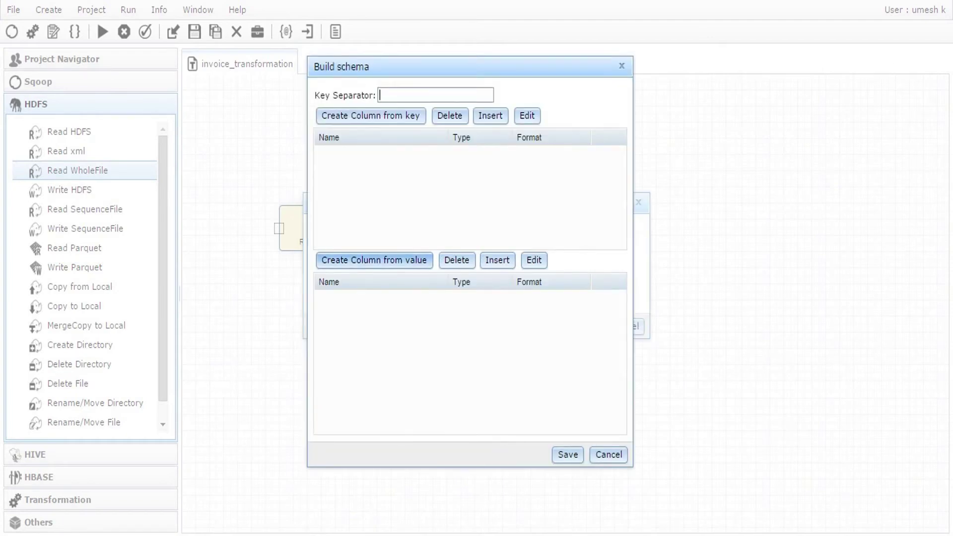
{"action": "left_click", "coordinate": [374, 260]}
{"action": "type", "text": "client"}
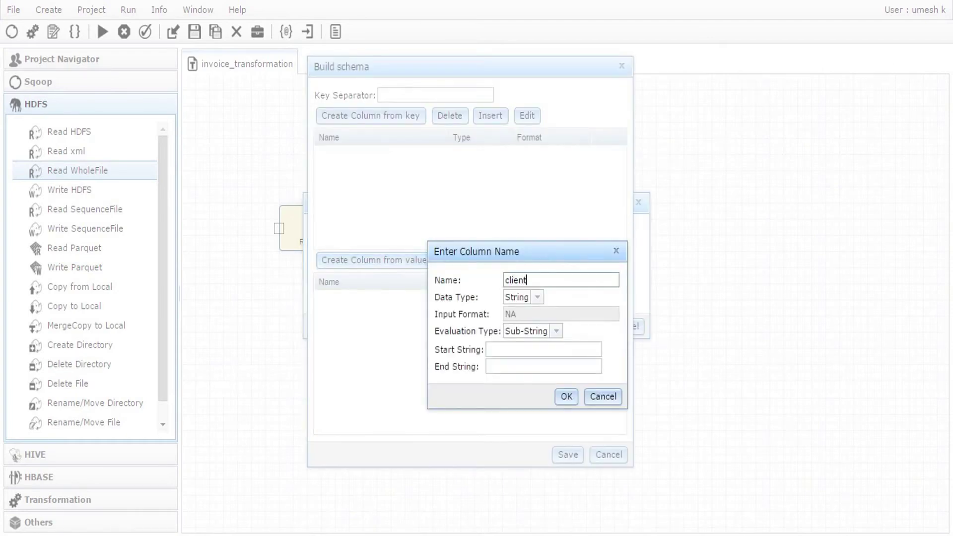
{"action": "type", "text": "_name"}
{"action": "left_click", "coordinate": [557, 330]}
{"action": "left_click", "coordinate": [519, 392]}
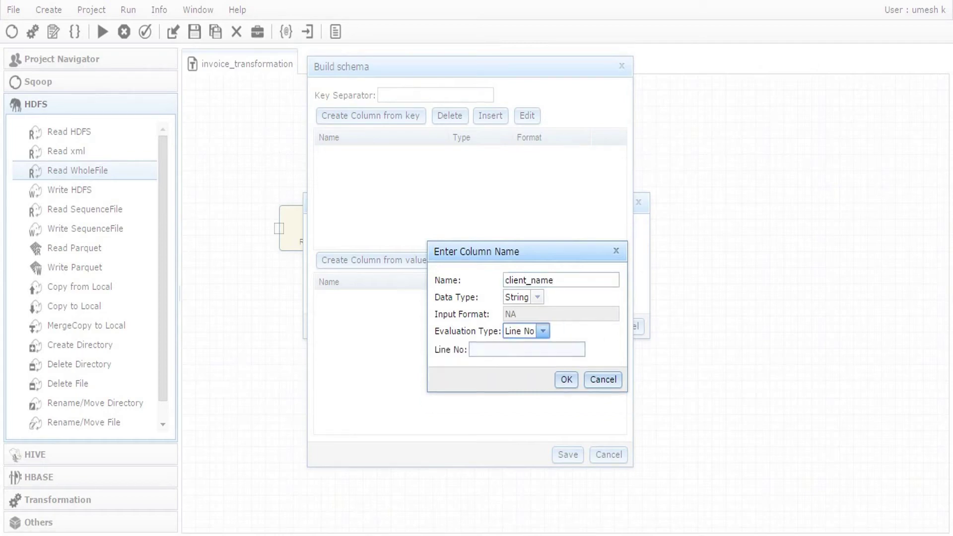
{"action": "type", "text": "1"}
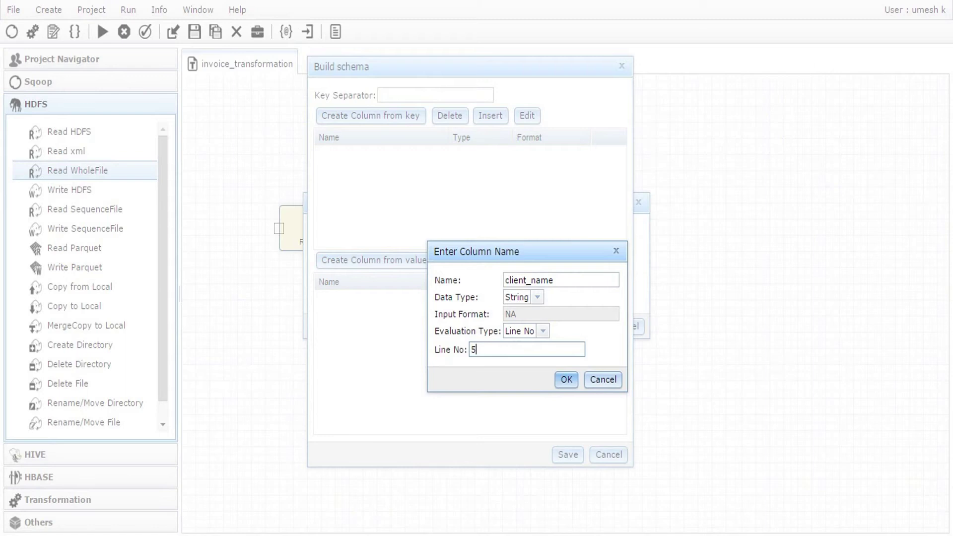
{"action": "left_click", "coordinate": [566, 379]}
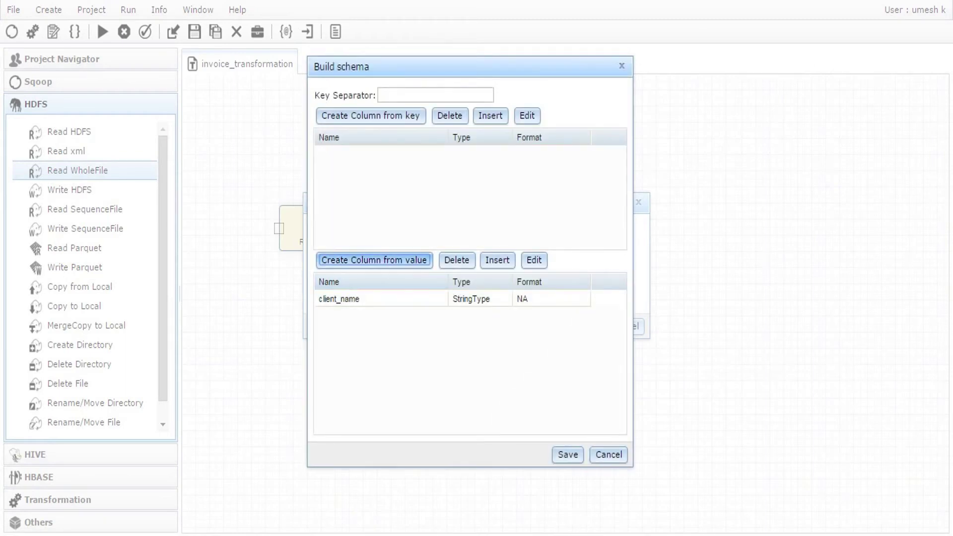
Step: Create a String column from value named invdate, evaluated as the sub-string from "INVOICE /" to "EOL"
{"action": "key", "text": "Return"}
{"action": "type", "text": "in"}
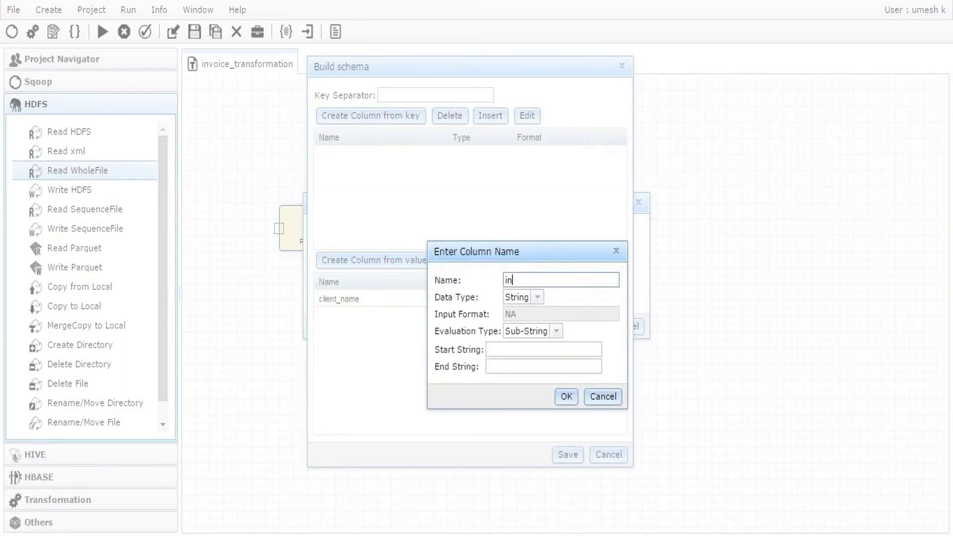
{"action": "type", "text": "vdate"}
{"action": "key", "text": "Tab"}
{"action": "key", "text": "Tab"}
{"action": "key", "text": "Tab"}
{"action": "type", "text": "INVOIC"}
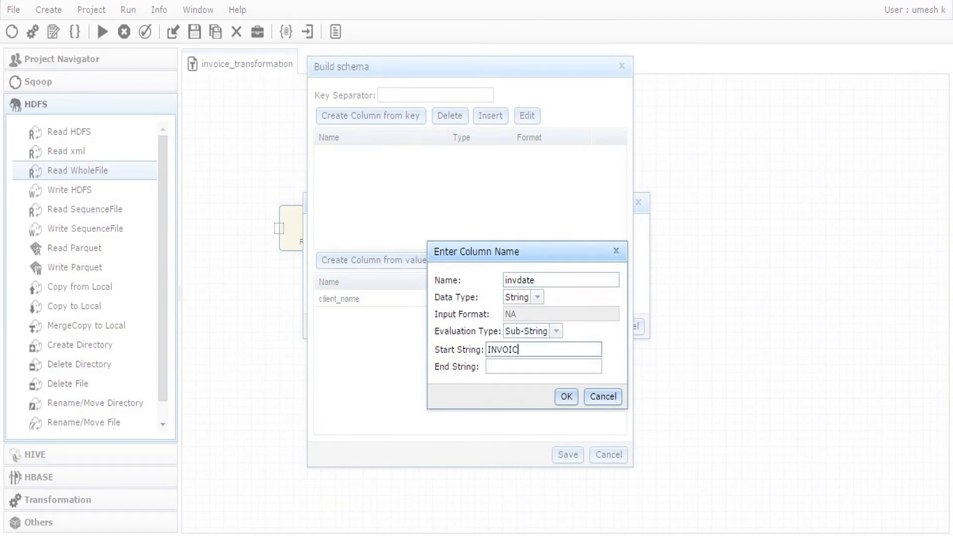
{"action": "type", "text": "E /"}
{"action": "type", "text": "EO"}
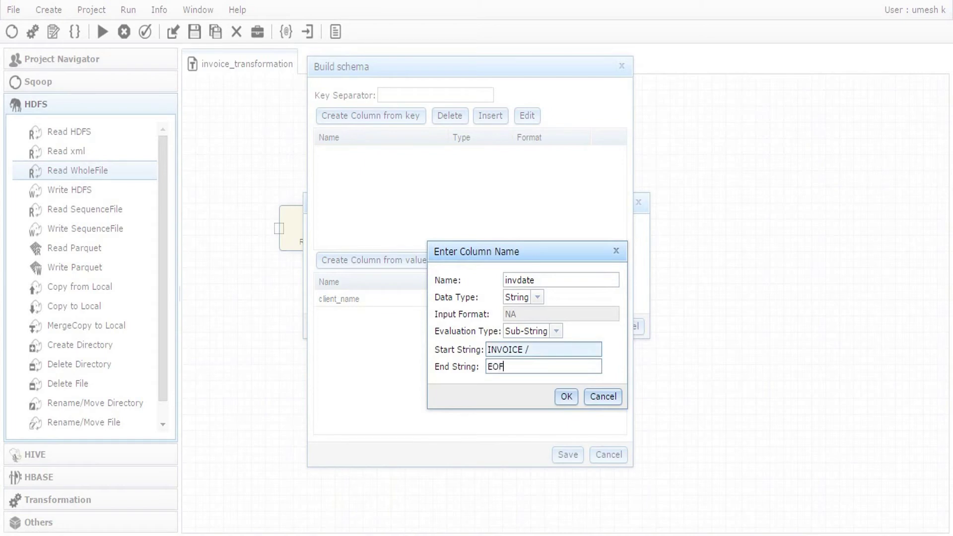
{"action": "type", "text": "L"}
{"action": "left_click", "coordinate": [566, 396]}
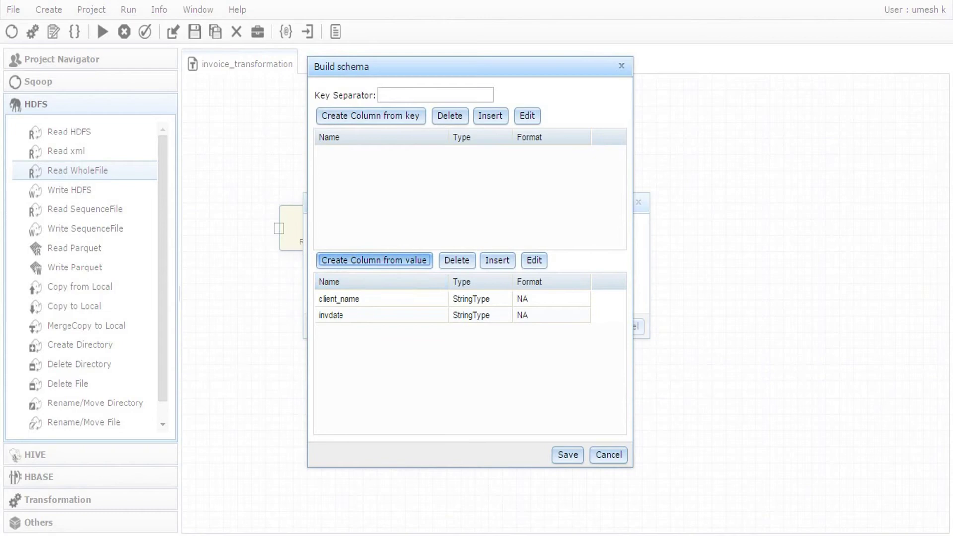
Step: Create a String column from value named due_amt, evaluated as the sub-string from "Upon Receipt" to "Notes"
{"action": "left_click", "coordinate": [373, 259]}
{"action": "type", "text": "du"}
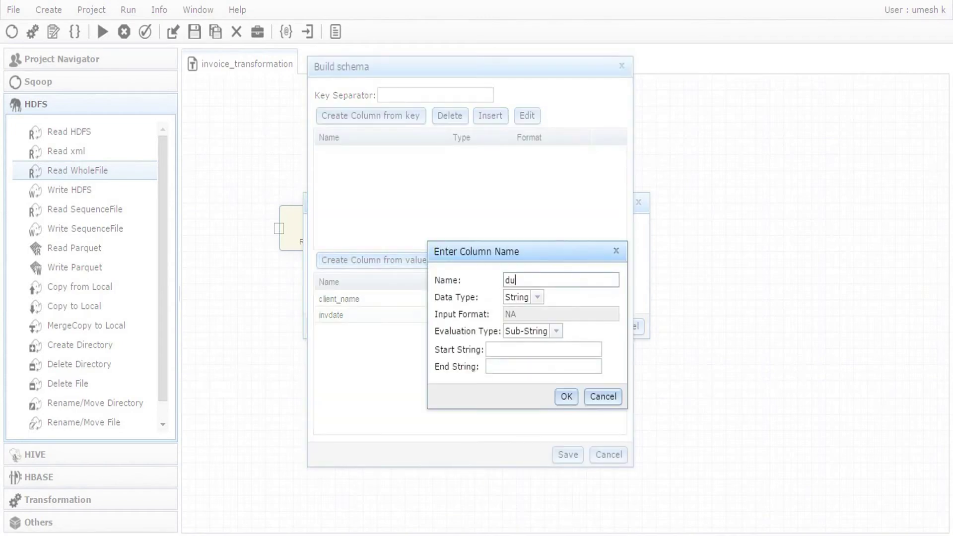
{"action": "type", "text": "e_amt"}
{"action": "left_click", "coordinate": [488, 350]}
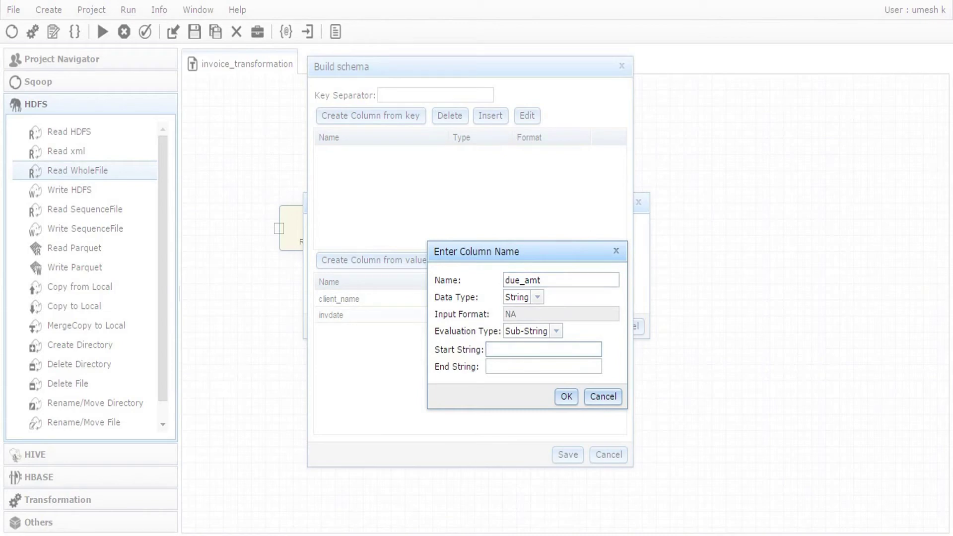
{"action": "type", "text": "Upon Receipt"}
{"action": "key", "text": "Tab"}
{"action": "type", "text": "Notes"}
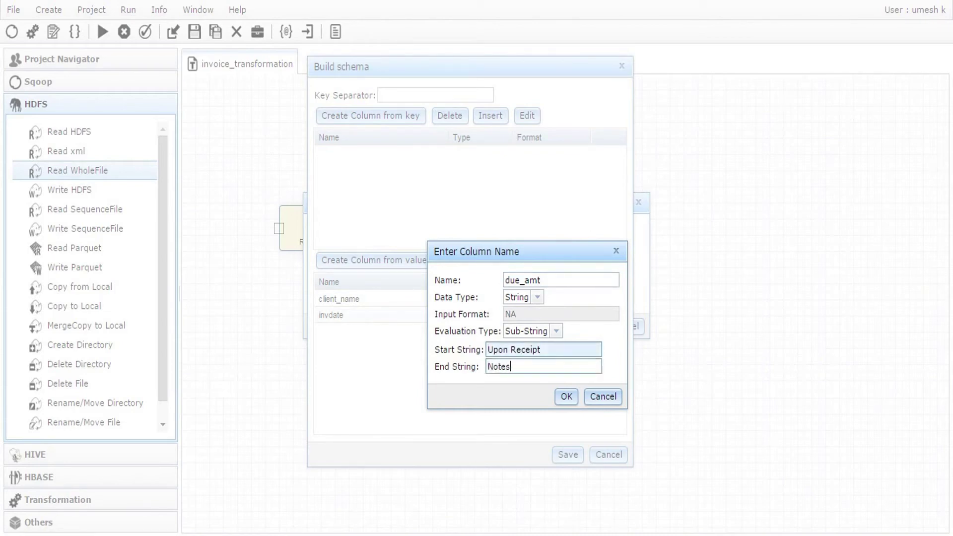
{"action": "left_click", "coordinate": [566, 396]}
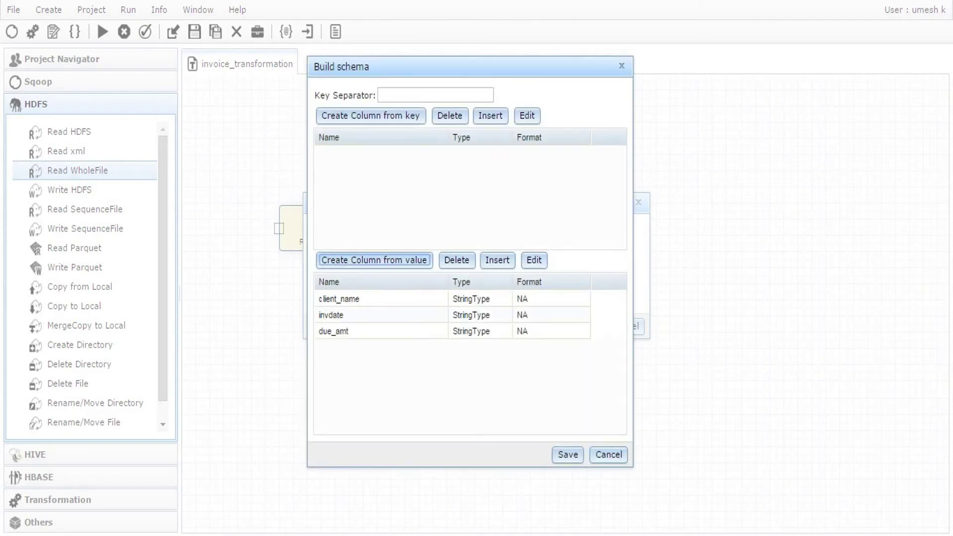
Step: Create a String column from value named Total with the sub-string from "TOTAL" to "EOL", and save the schema and Read WholeFile configuration
{"action": "left_click", "coordinate": [374, 259]}
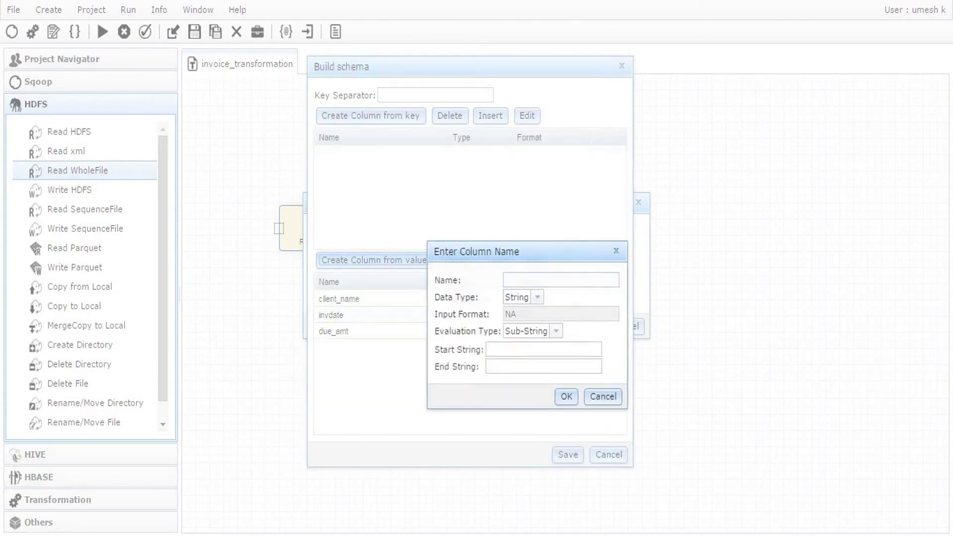
{"action": "type", "text": "Total"}
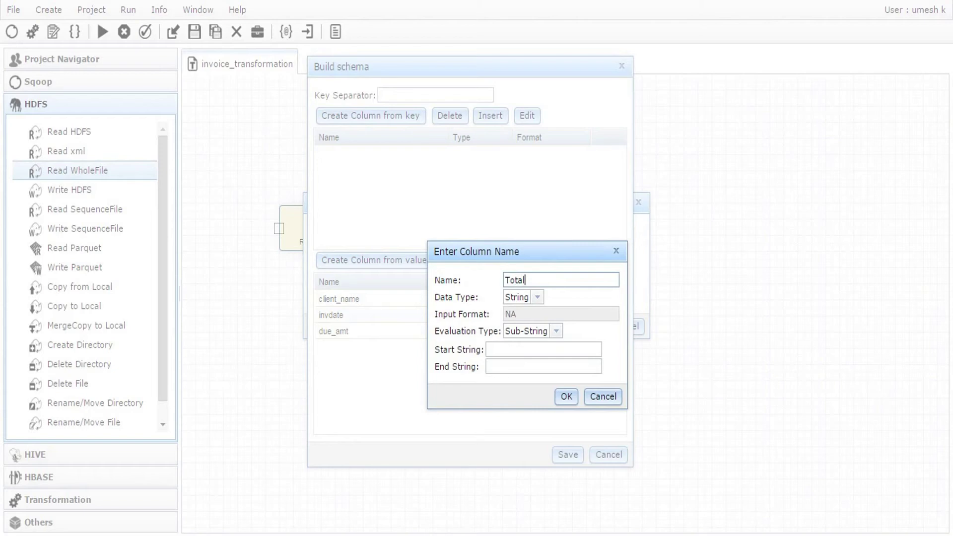
{"action": "key", "text": "Tab"}
{"action": "key", "text": "Tab"}
{"action": "key", "text": "Tab"}
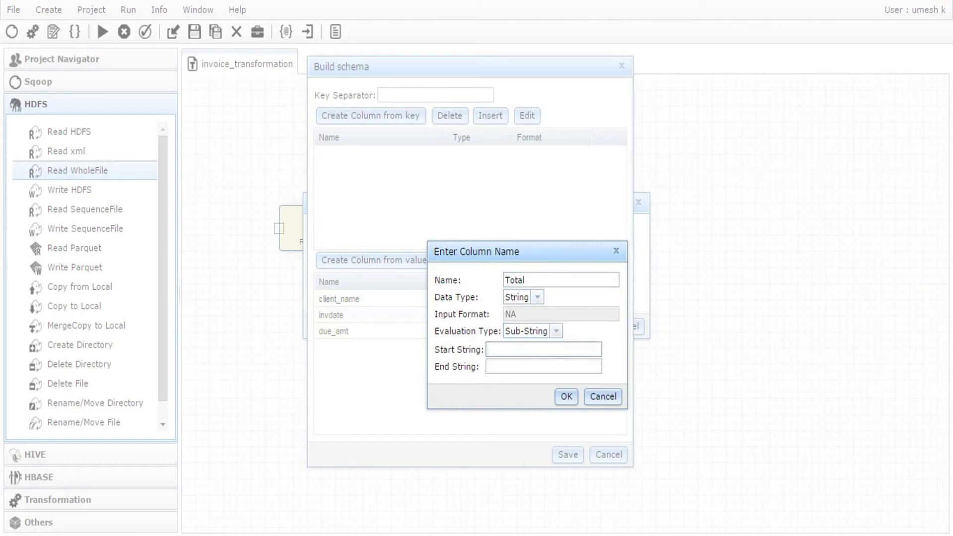
{"action": "type", "text": "TOTAL"}
{"action": "key", "text": "Tab"}
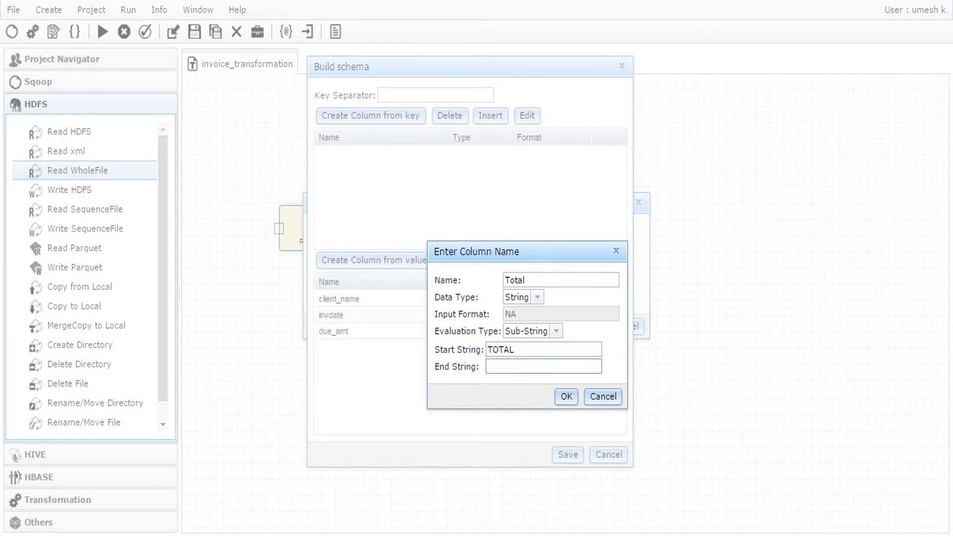
{"action": "type", "text": "EOL"}
{"action": "left_click", "coordinate": [566, 396]}
{"action": "left_click", "coordinate": [567, 454]}
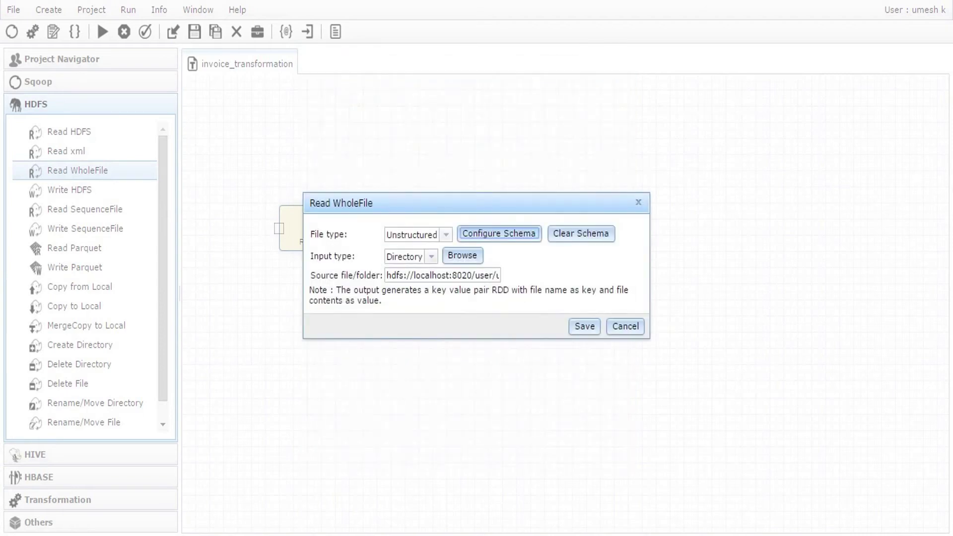
{"action": "left_click", "coordinate": [583, 326]}
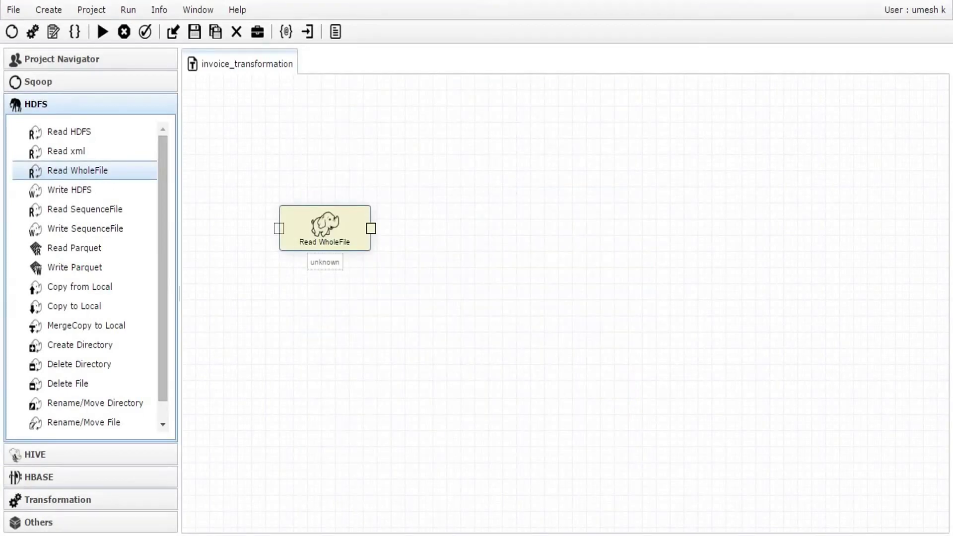
Step: Add a Transform component fed by the output of Read WholeFile and open its configuration
{"action": "left_click", "coordinate": [57, 499]}
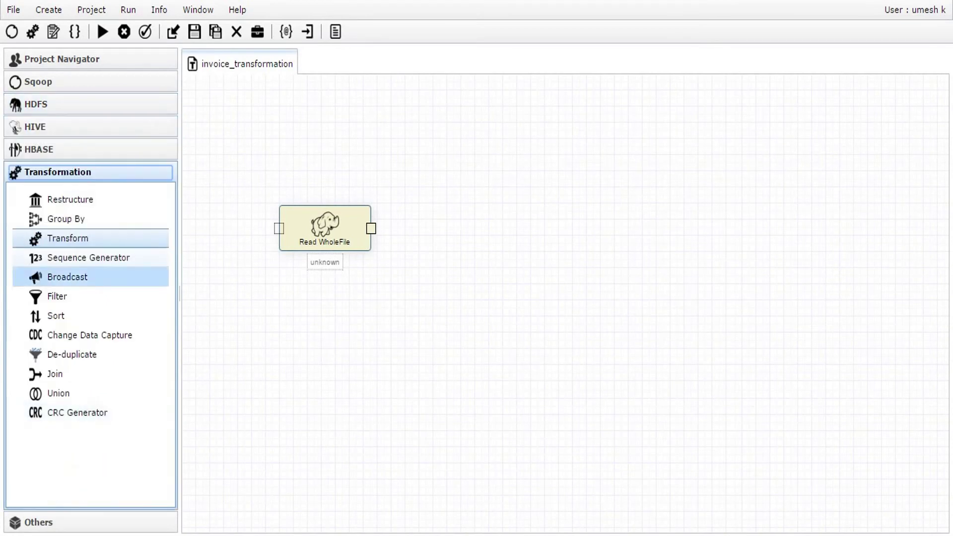
{"action": "left_click", "coordinate": [67, 238]}
{"action": "left_click_drag", "start_coordinate": [68, 238], "coordinate": [463, 310]}
{"action": "left_click_drag", "start_coordinate": [370, 228], "coordinate": [418, 311]}
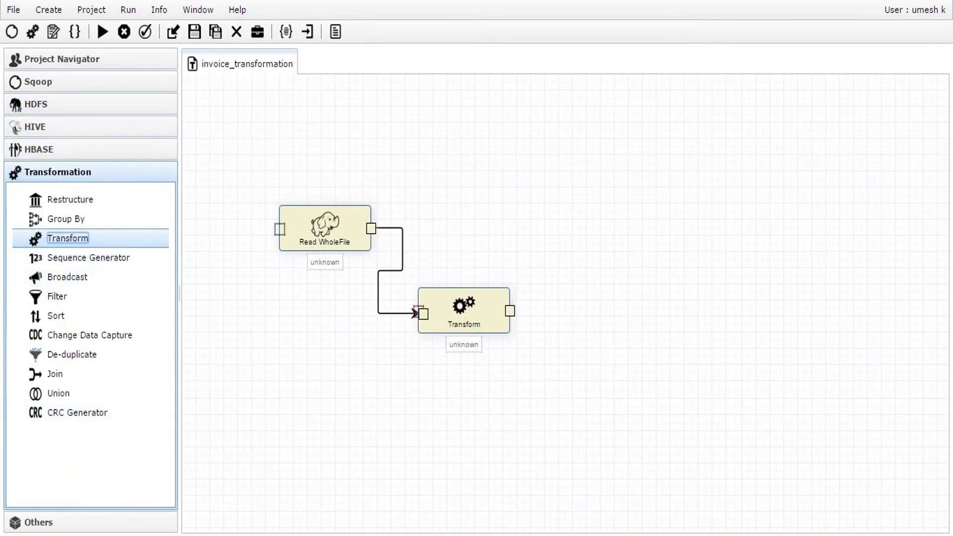
{"action": "right_click", "coordinate": [436, 312]}
{"action": "left_click", "coordinate": [457, 321]}
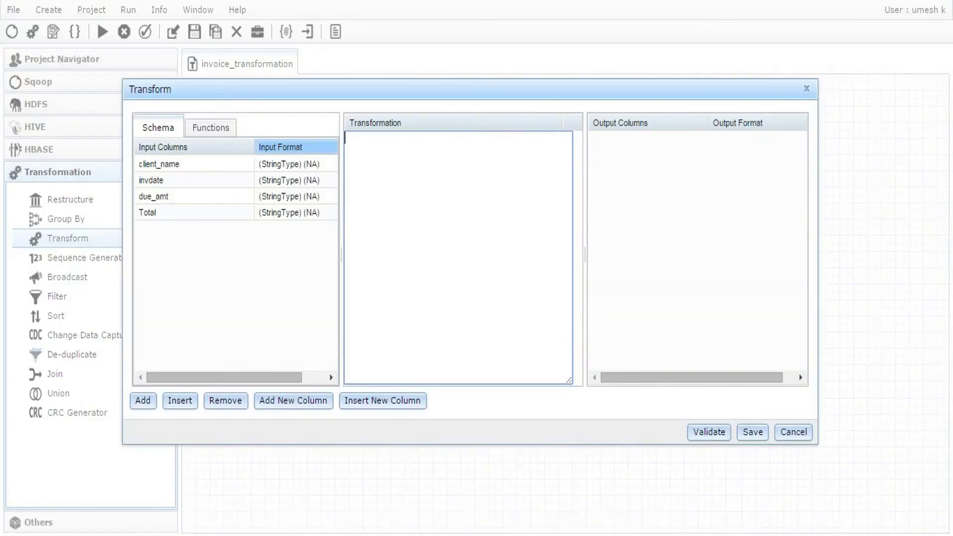
Step: Add the client_name, invdate, due_amt and Total input columns to the Transform component's output columns
{"action": "left_click", "coordinate": [143, 401]}
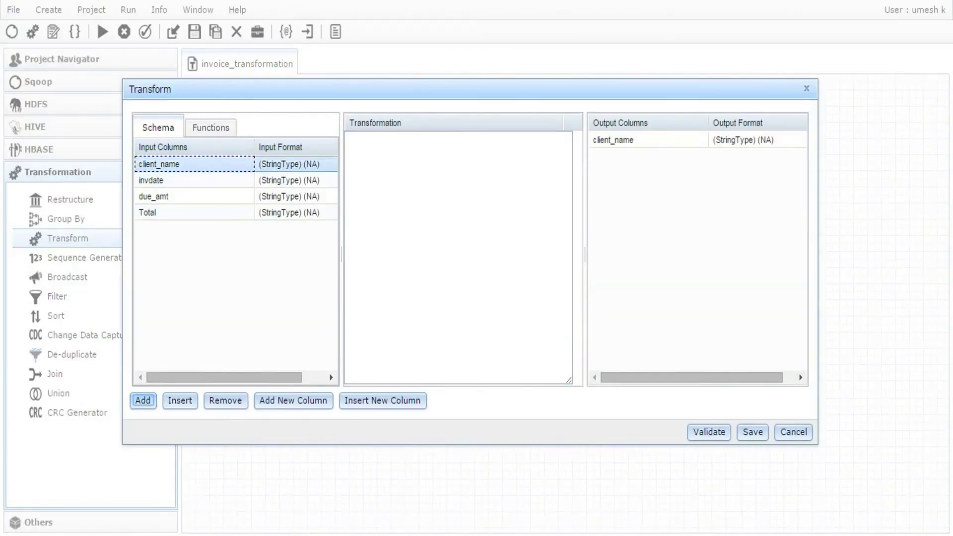
{"action": "left_click", "coordinate": [194, 180]}
{"action": "left_click", "coordinate": [142, 400]}
{"action": "left_click", "coordinate": [193, 195]}
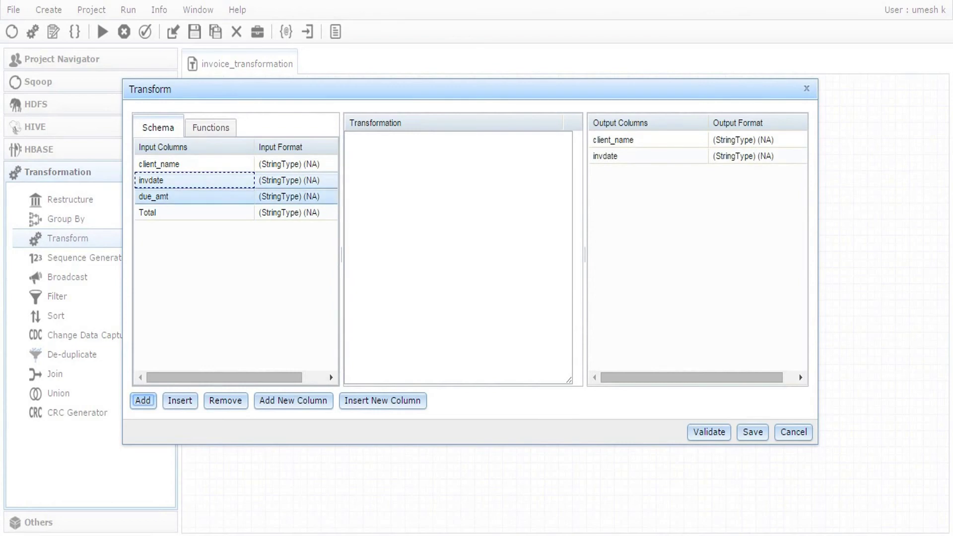
{"action": "left_click", "coordinate": [143, 400]}
{"action": "left_click", "coordinate": [193, 212]}
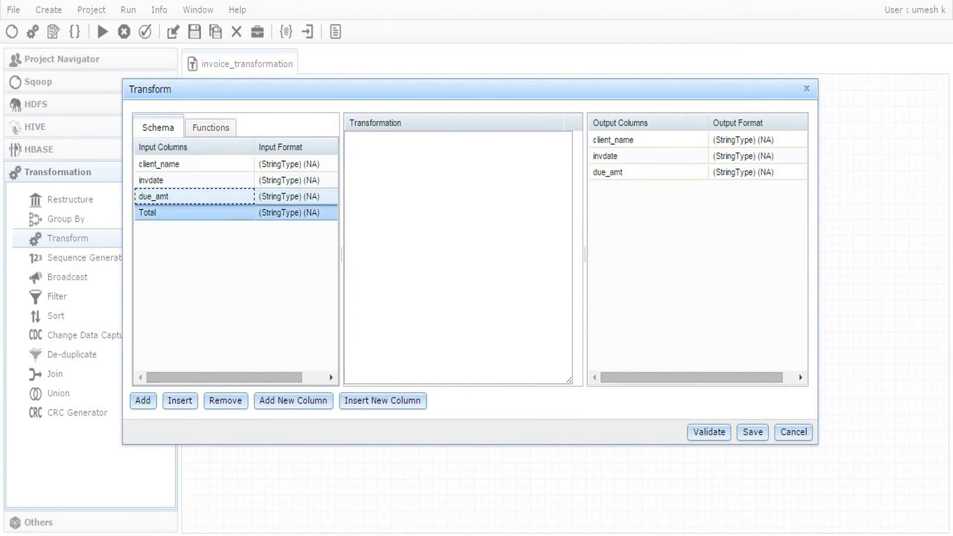
{"action": "left_click", "coordinate": [142, 400]}
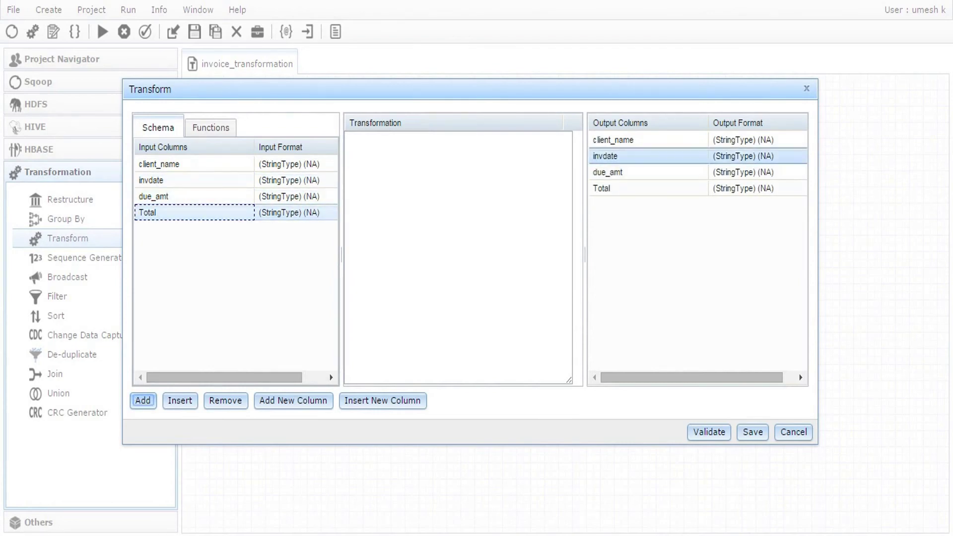
Step: Define the transformations of the client_name, invdate and due_amt output columns as their matching input columns
{"action": "left_click", "coordinate": [613, 139]}
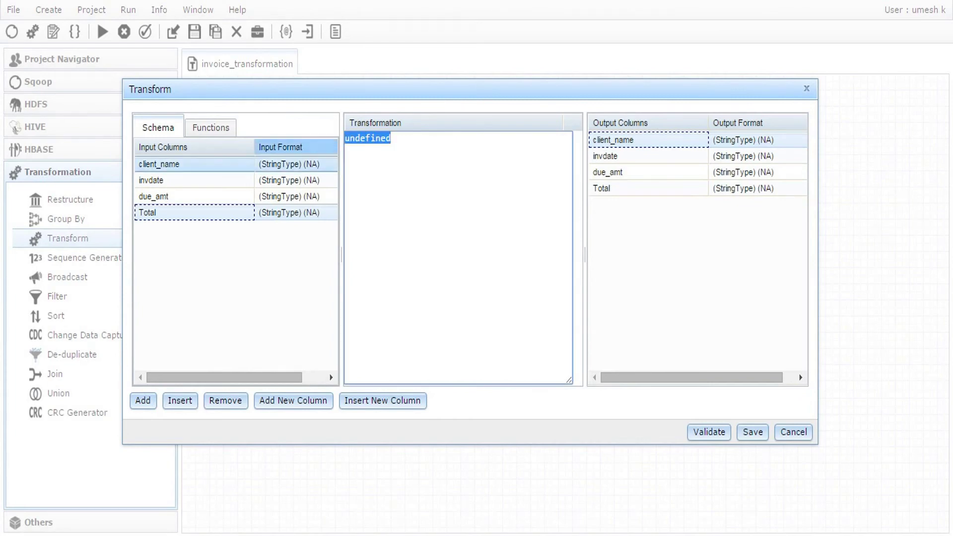
{"action": "left_click", "coordinate": [194, 164]}
{"action": "left_click", "coordinate": [648, 155]}
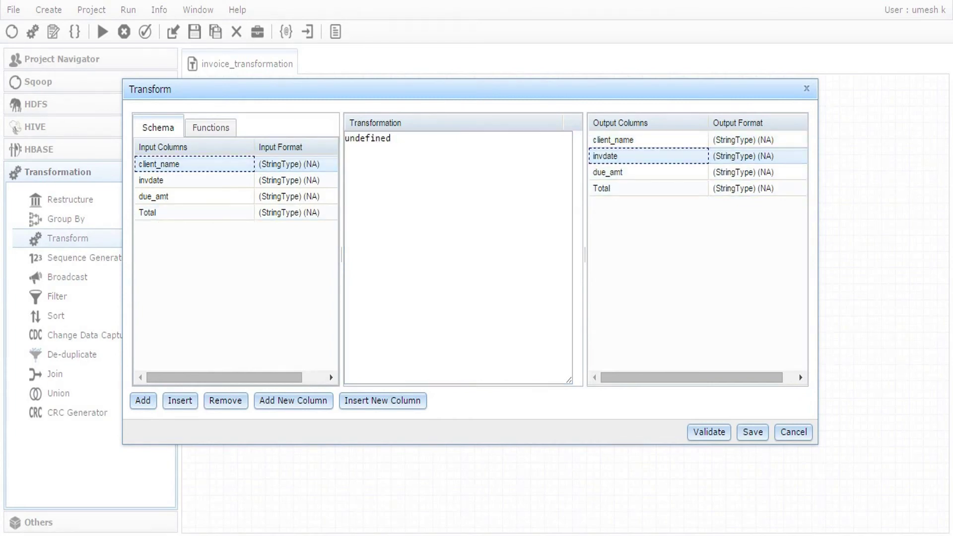
{"action": "left_click_drag", "start_coordinate": [394, 138], "coordinate": [298, 147]}
{"action": "double_click", "coordinate": [194, 180]}
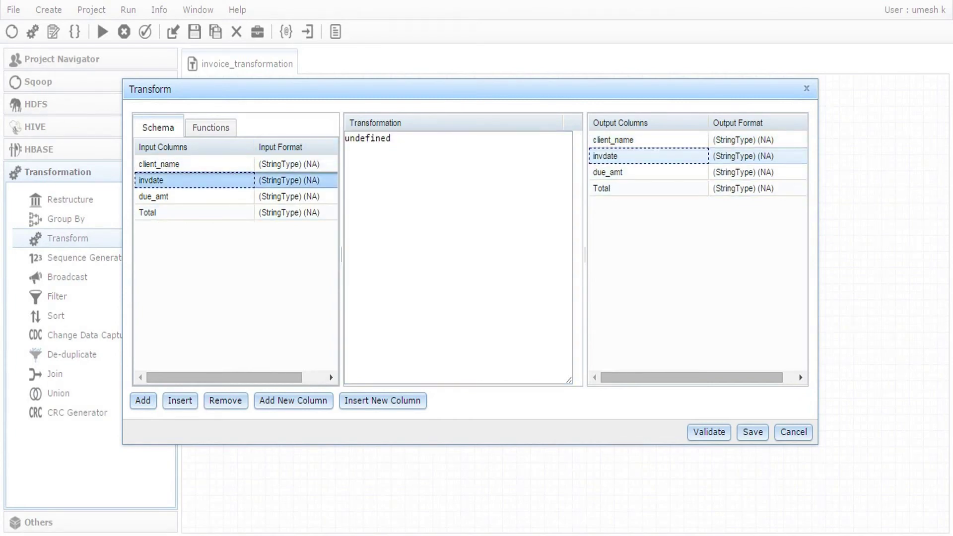
{"action": "left_click", "coordinate": [648, 172]}
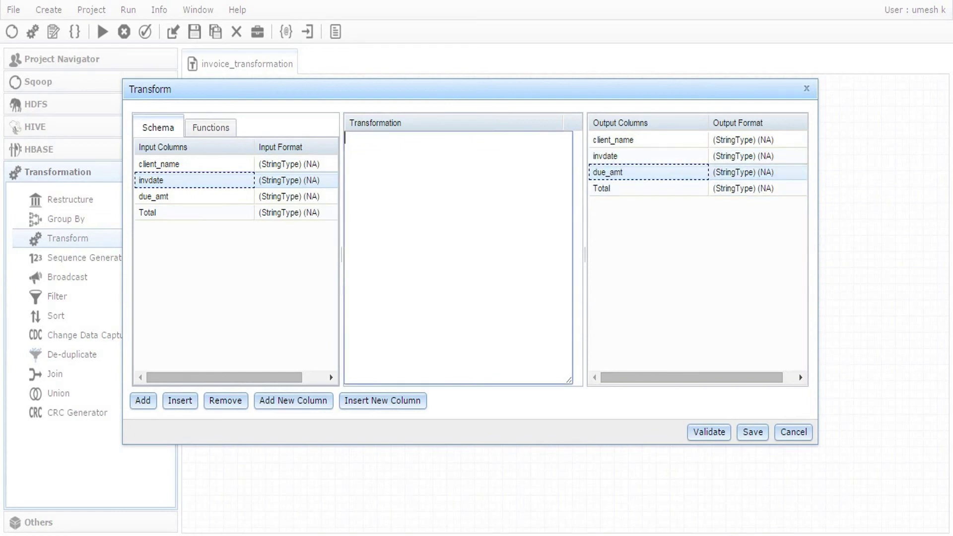
{"action": "type", "text": "regexp_replace(due_amt,\"\\n\",\"\")"}
Step: Define the Total output column's transformation as the Total input column, check the other mappings and save the Transform configuration
{"action": "left_click", "coordinate": [648, 188]}
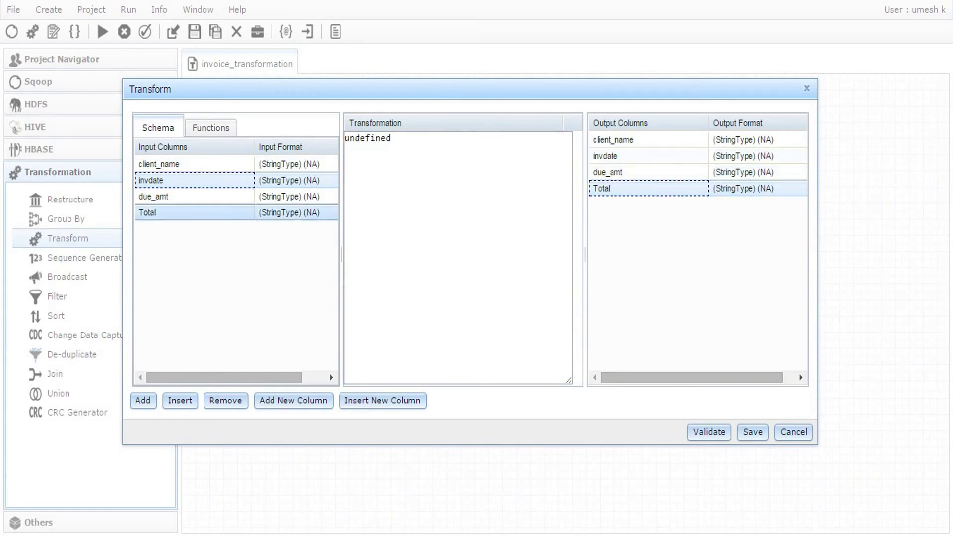
{"action": "left_click_drag", "start_coordinate": [387, 138], "coordinate": [298, 147]}
{"action": "left_click_drag", "start_coordinate": [391, 139], "coordinate": [344, 138]}
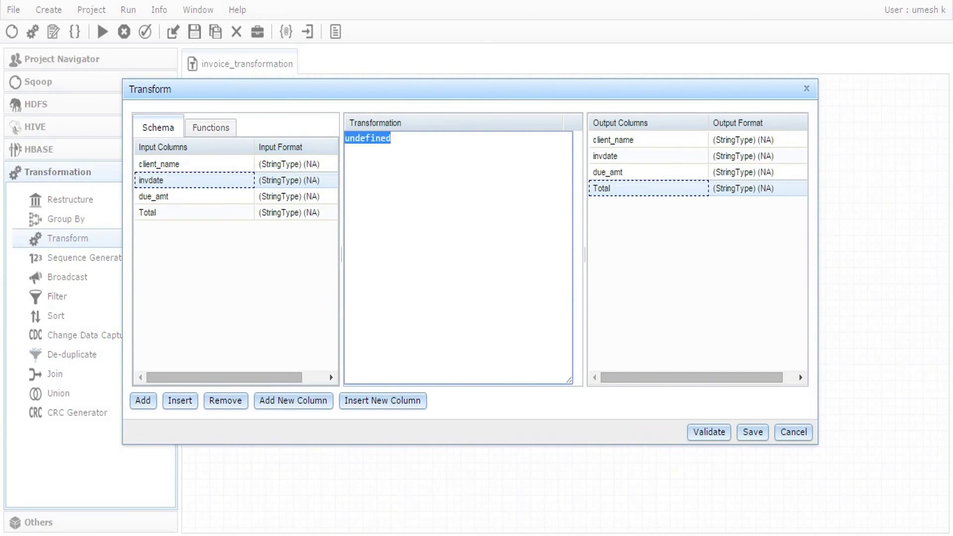
{"action": "double_click", "coordinate": [193, 213]}
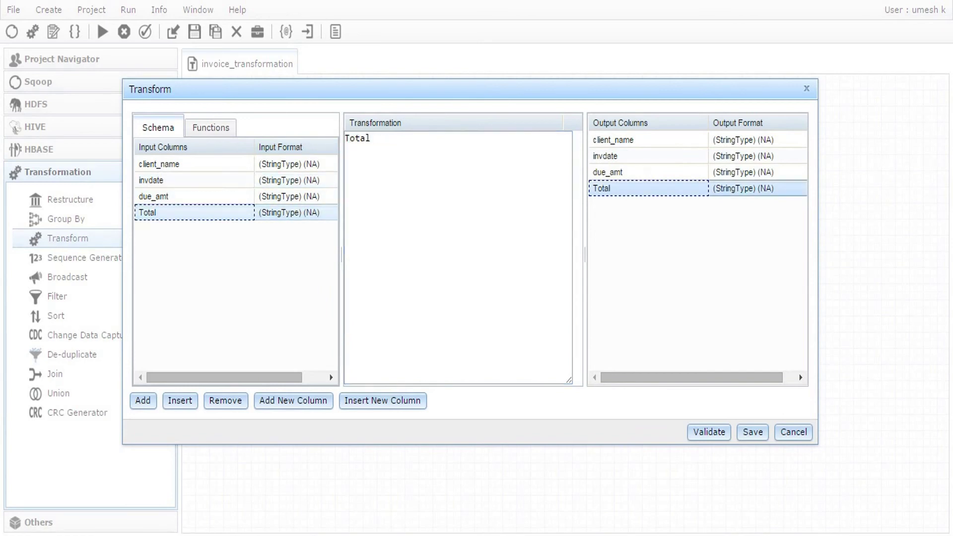
{"action": "left_click", "coordinate": [648, 172]}
{"action": "left_click", "coordinate": [648, 155]}
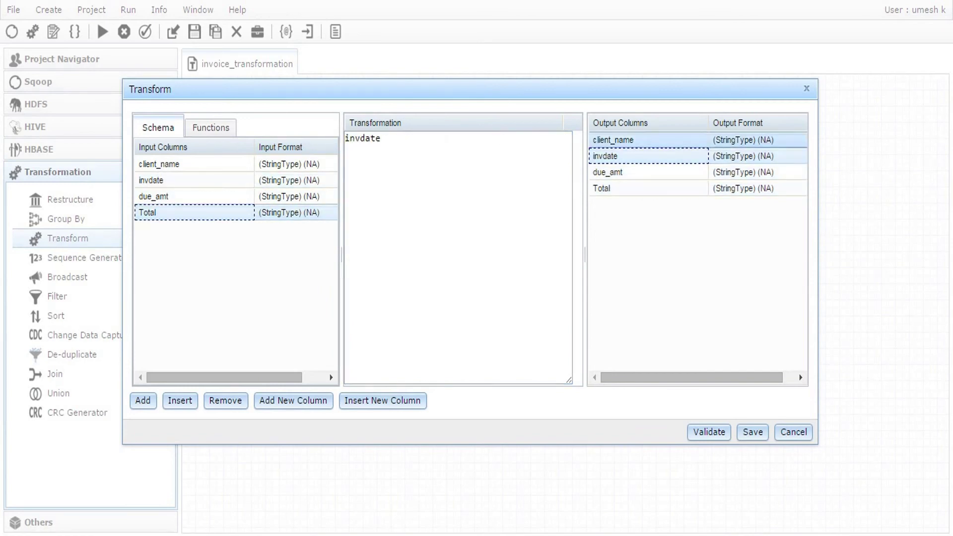
{"action": "left_click", "coordinate": [648, 140]}
{"action": "left_click", "coordinate": [752, 431]}
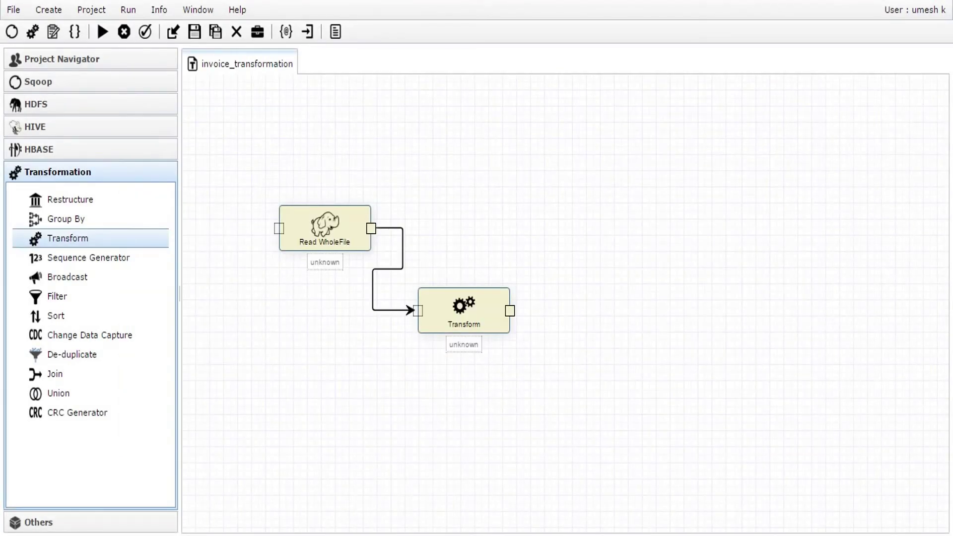
Step: Add a Write HDFS component to the canvas and feed it from the output of Transform
{"action": "left_click", "coordinate": [49, 104]}
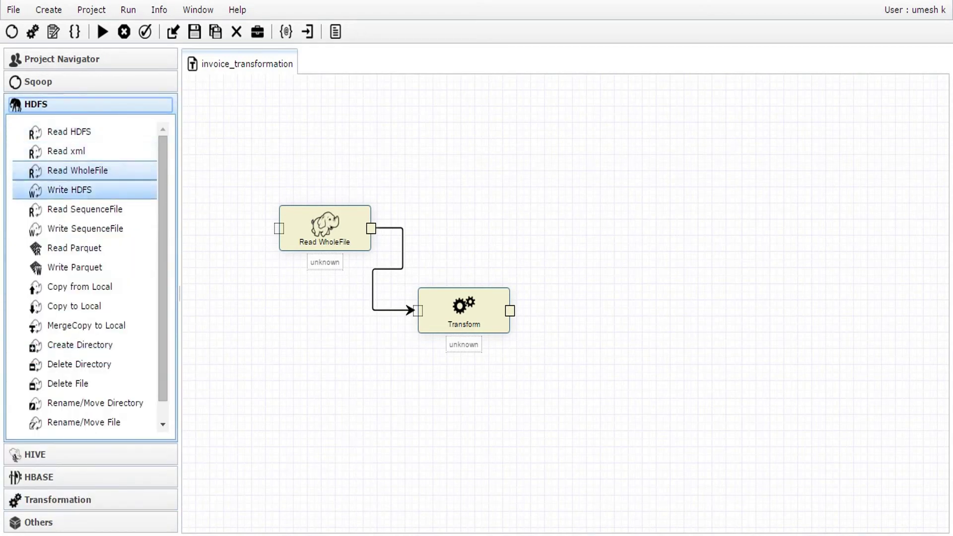
{"action": "double_click", "coordinate": [69, 189]}
{"action": "left_click_drag", "start_coordinate": [233, 103], "coordinate": [623, 225]}
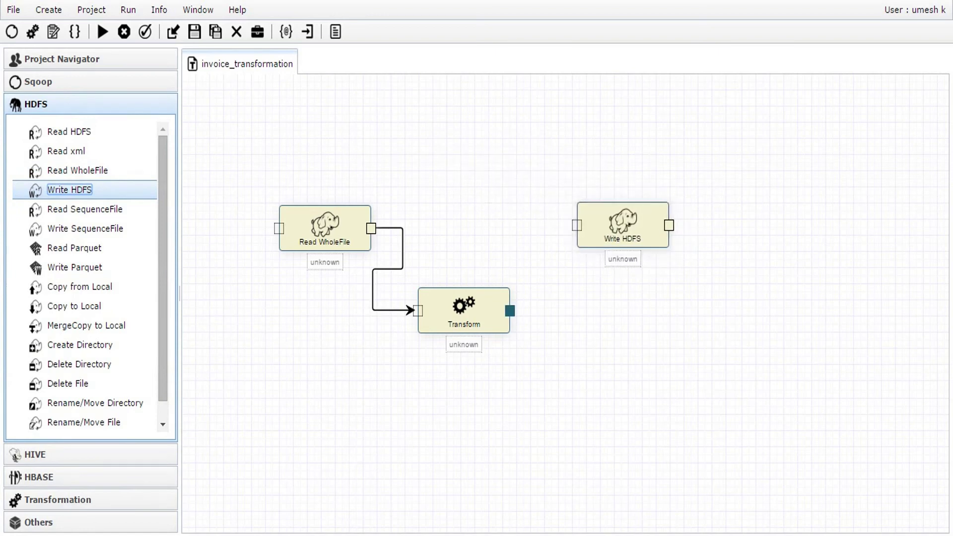
{"action": "left_click_drag", "start_coordinate": [510, 311], "coordinate": [577, 225]}
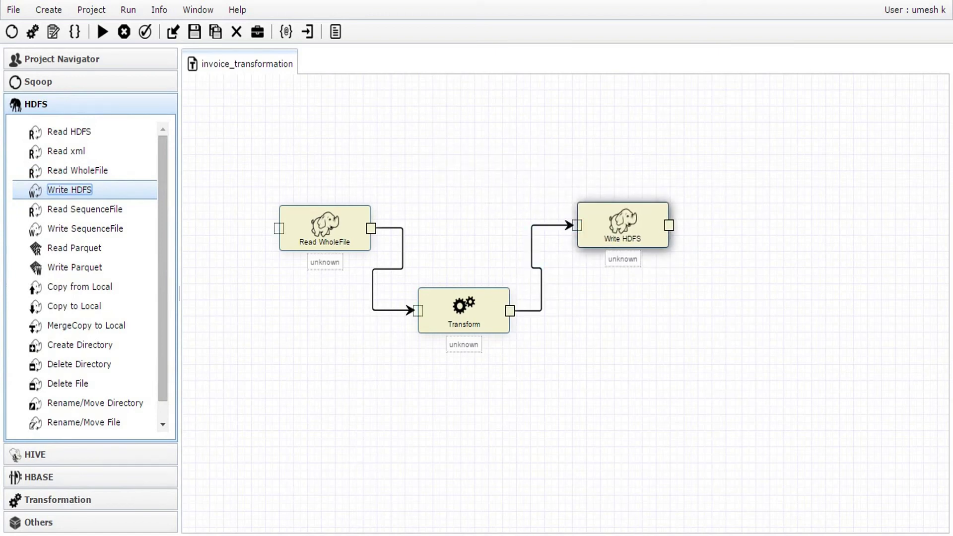
Step: Configure Write HDFS with a comma as fields separator, type Directory and the HDFS home directory as destination
{"action": "right_click", "coordinate": [608, 228]}
{"action": "left_click", "coordinate": [643, 236]}
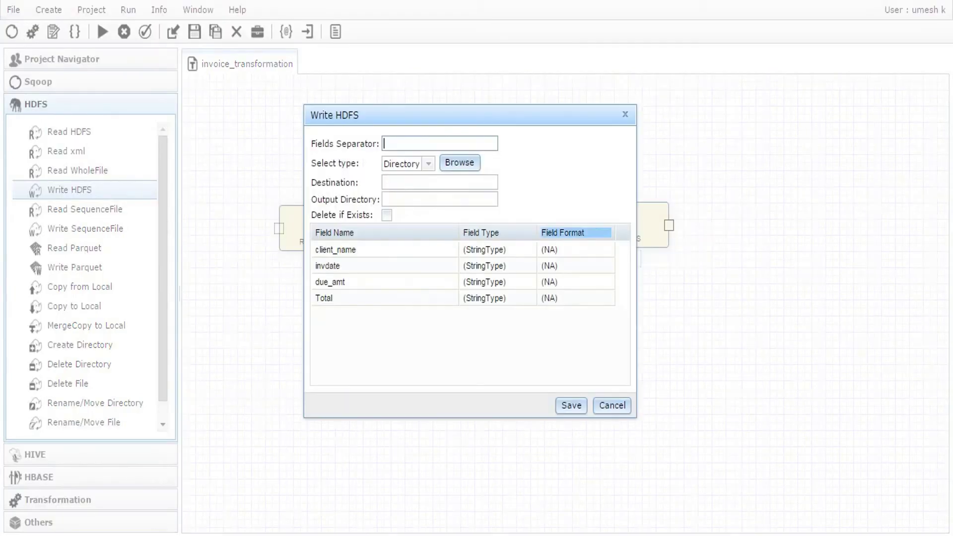
{"action": "type", "text": ","}
{"action": "key", "text": "Tab"}
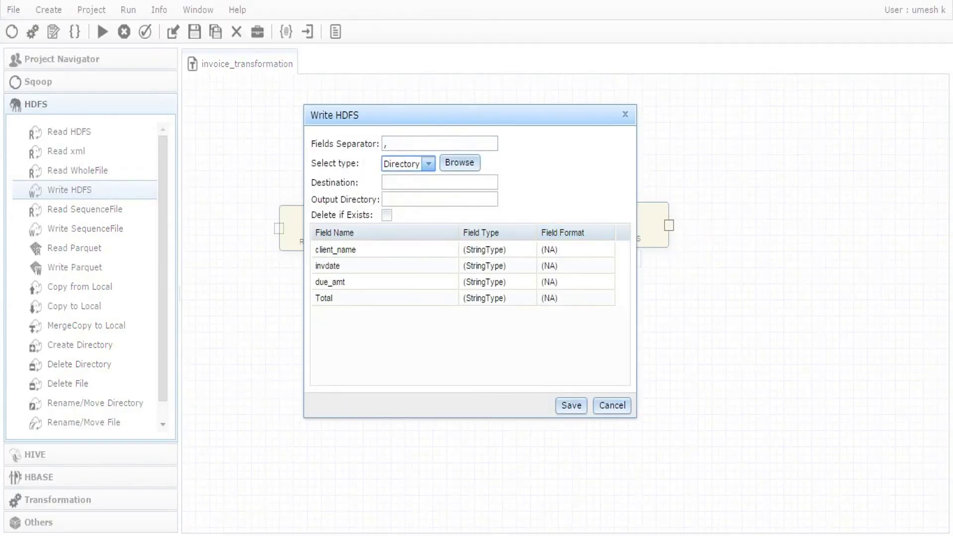
{"action": "left_click", "coordinate": [459, 162]}
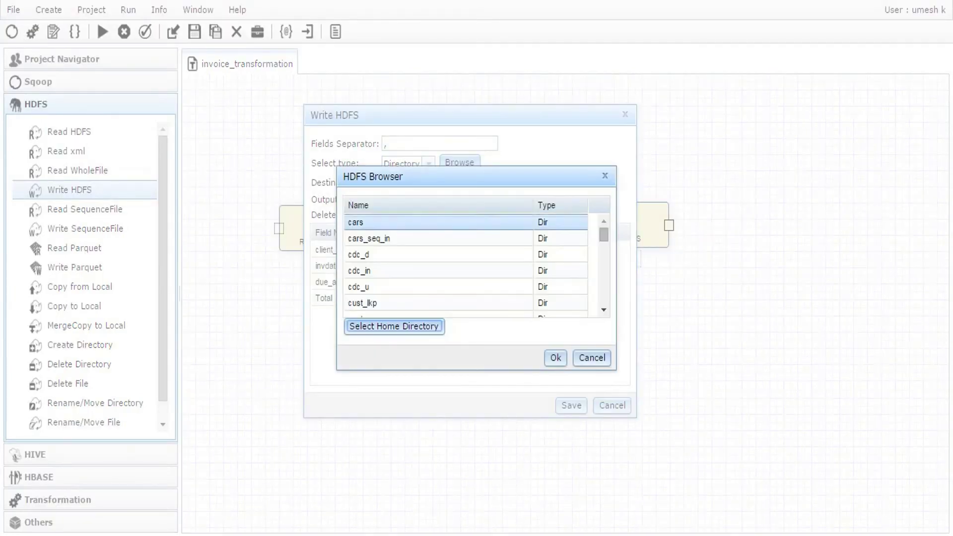
{"action": "left_click", "coordinate": [393, 326]}
Step: Save Write HDFS with the output directory invoice_sum_report and run the invoice_transformation job
{"action": "left_click", "coordinate": [439, 199]}
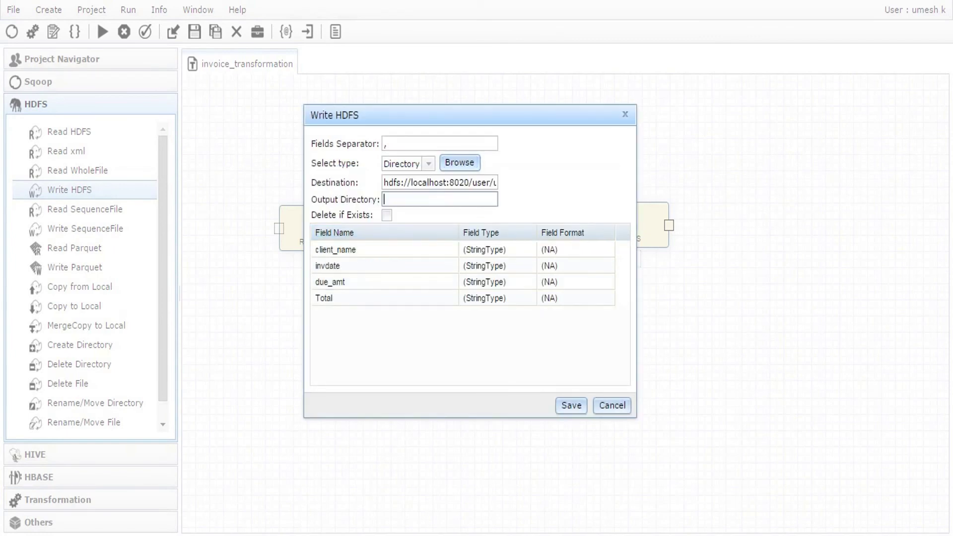
{"action": "type", "text": "invoice_sum_rest"}
{"action": "key", "text": "BackSpace"}
{"action": "key", "text": "BackSpace"}
{"action": "type", "text": "sp"}
{"action": "key", "text": "BackSpace"}
{"action": "key", "text": "BackSpace"}
{"action": "type", "text": "port"}
{"action": "left_click", "coordinate": [571, 405]}
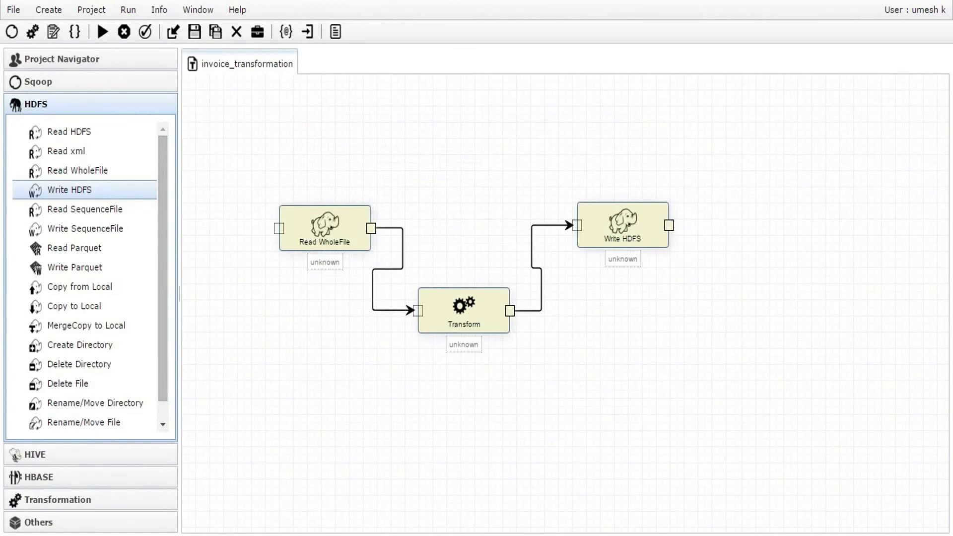
{"action": "left_click", "coordinate": [102, 31]}
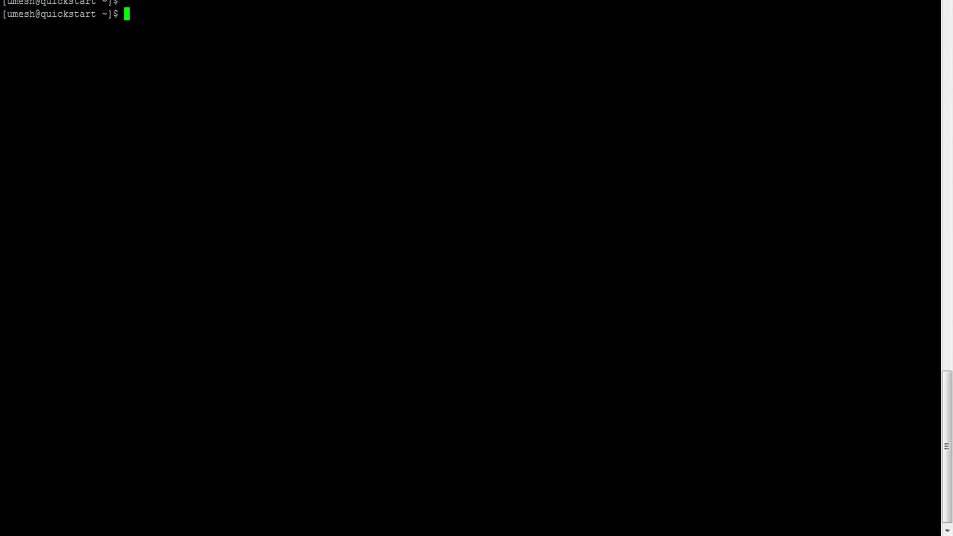
Step: Switch to the terminal and list the job's output files with hadoop fs -ls invoice_sum_report
{"action": "type", "text": "hadoop fs -ls in"}
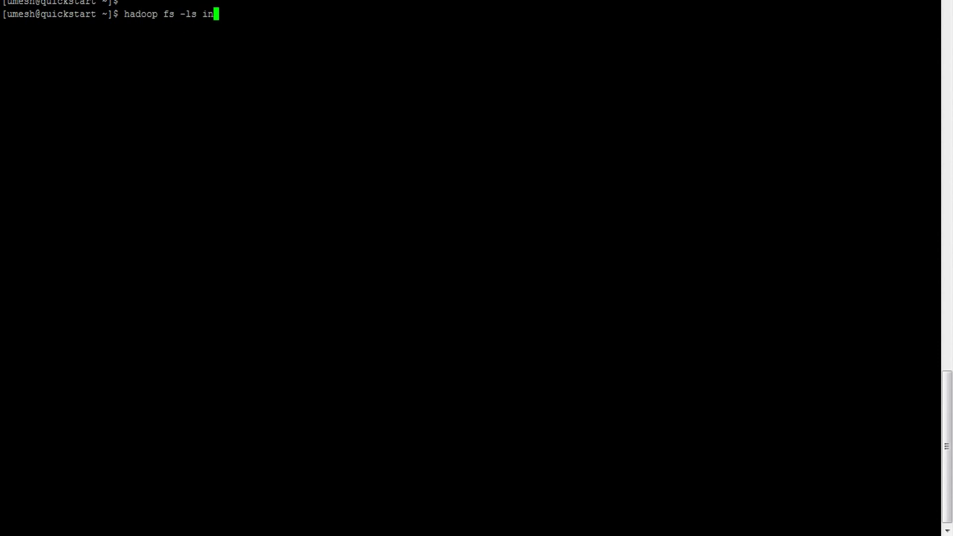
{"action": "type", "text": "voice_sum_report"}
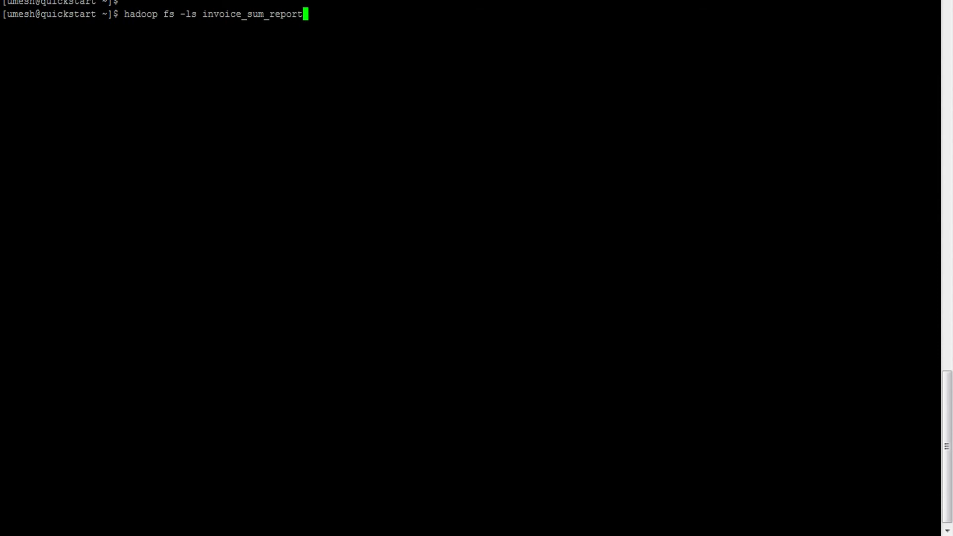
{"action": "key", "text": "Return"}
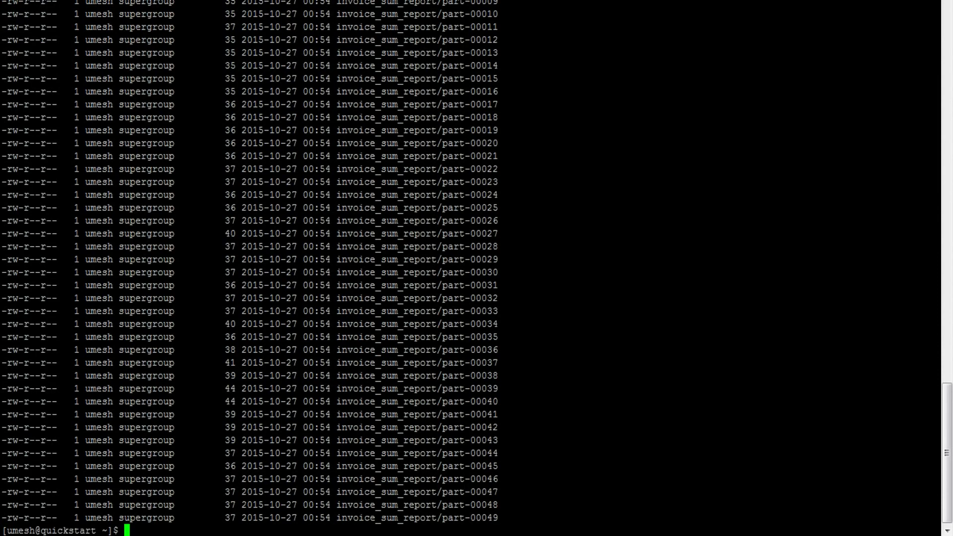
Step: Print the contents of all output part files with hadoop fs -cat invoice_sum_report/part*
{"action": "key", "text": "Up"}
{"action": "key", "text": "Left"}
{"action": "key", "text": "ctrl+Left"}
{"action": "key", "text": "ctrl+Left"}
{"action": "key", "text": "ctrl+Left"}
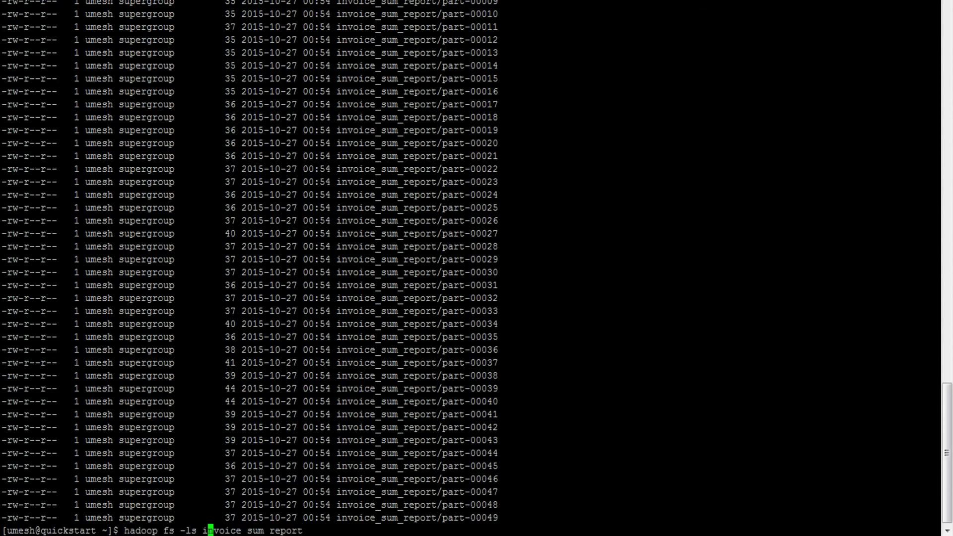
{"action": "key", "text": "Left"}
{"action": "key", "text": "BackSpace"}
{"action": "key", "text": "BackSpace"}
{"action": "type", "text": "ct"}
{"action": "key", "text": "BackSpace"}
{"action": "type", "text": "at"}
{"action": "key", "text": "End"}
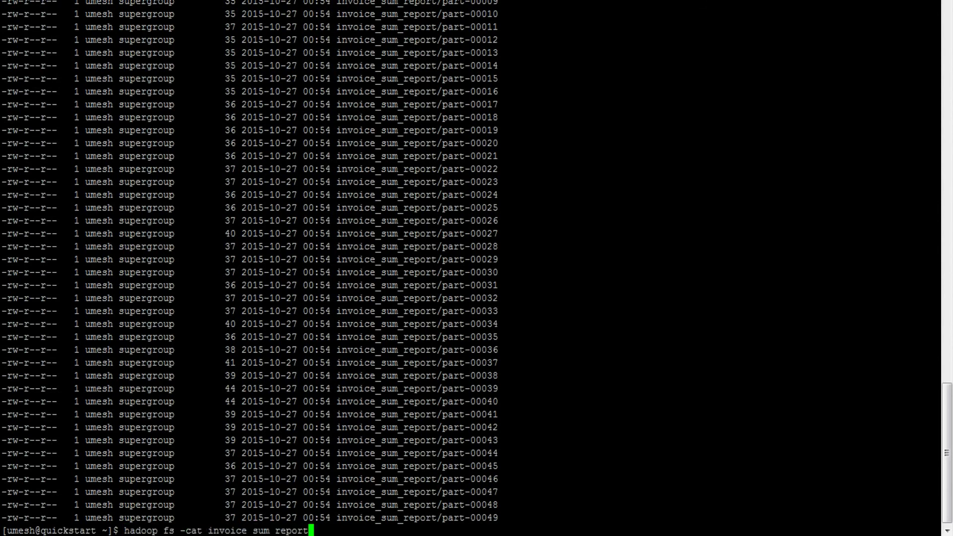
{"action": "type", "text": "/part*"}
{"action": "key", "text": "Return"}
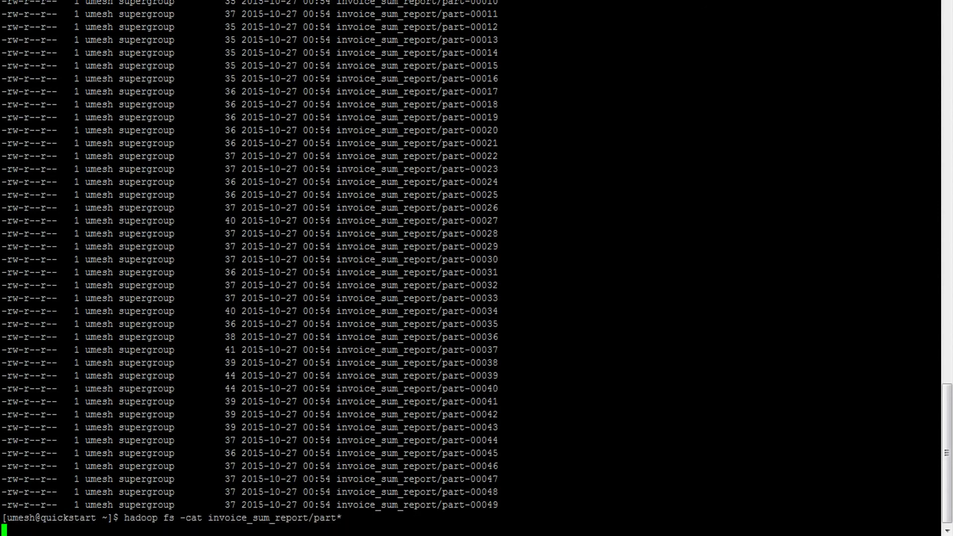